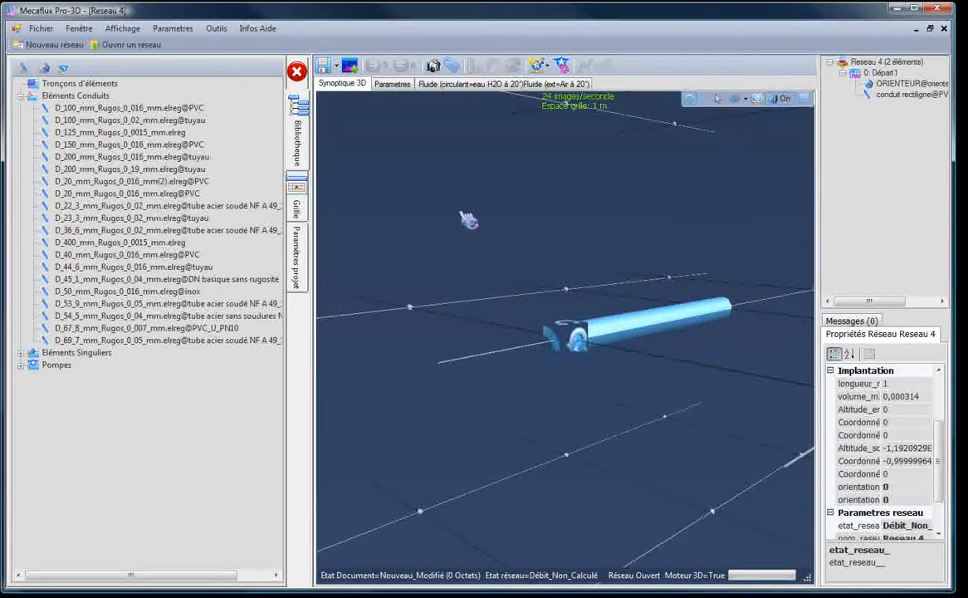
Step: Continue the network after the straight PVC conduit with a perpendicular 1 m conduit ending at X -1, Y -1, altitude 0
{"action": "left_click", "coordinate": [616, 323]}
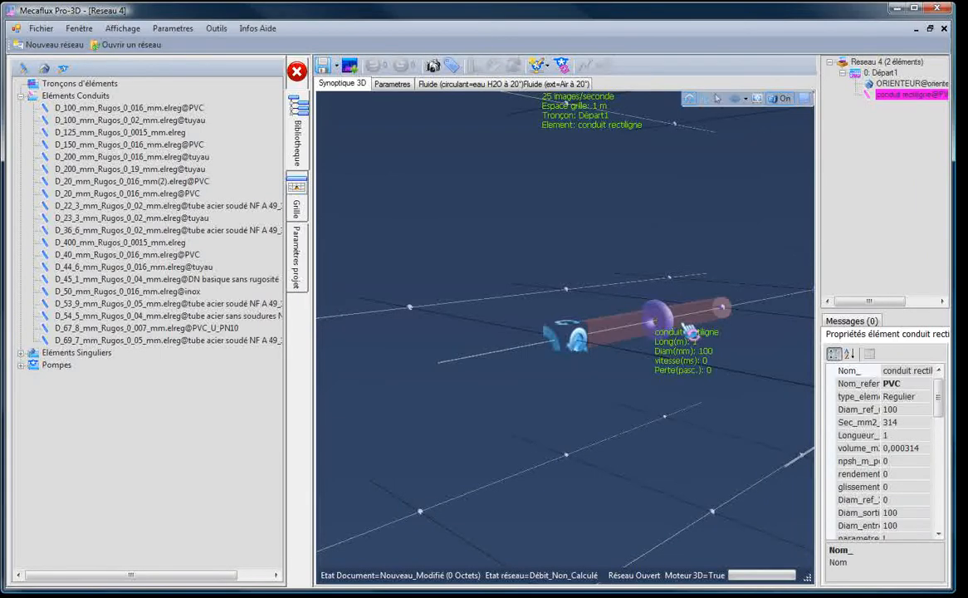
{"action": "right_click", "coordinate": [692, 327]}
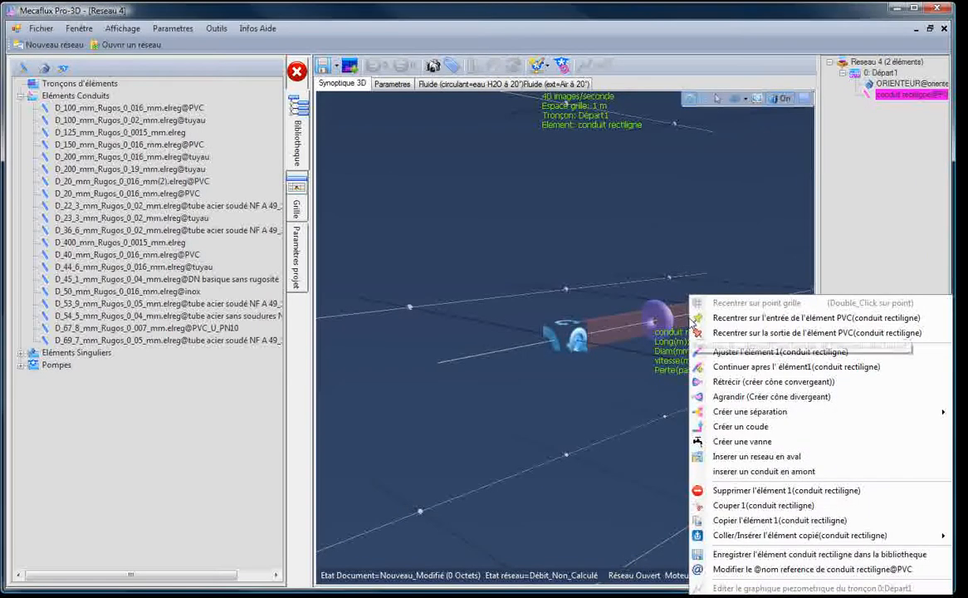
{"action": "left_click", "coordinate": [738, 368]}
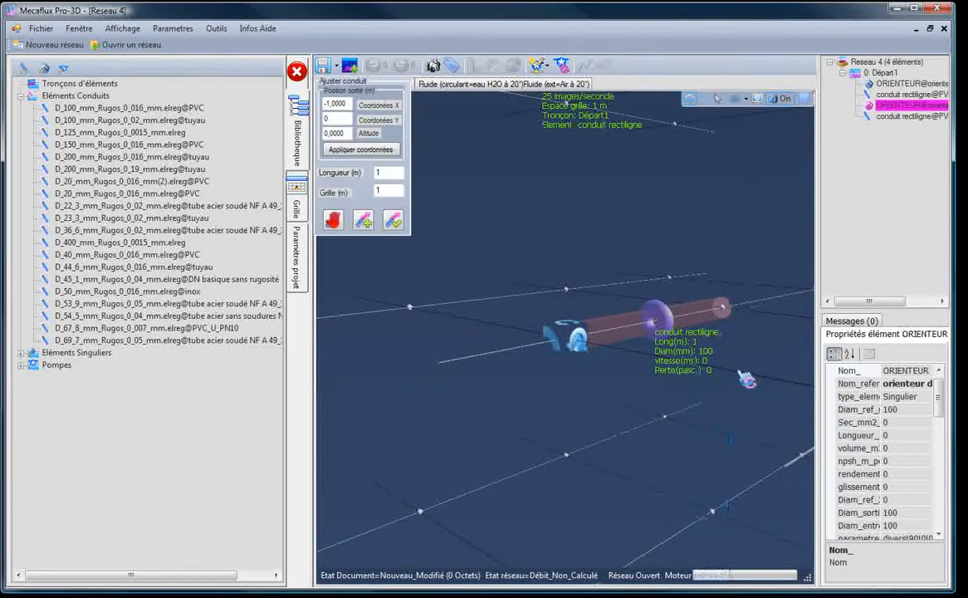
{"action": "left_click", "coordinate": [566, 291]}
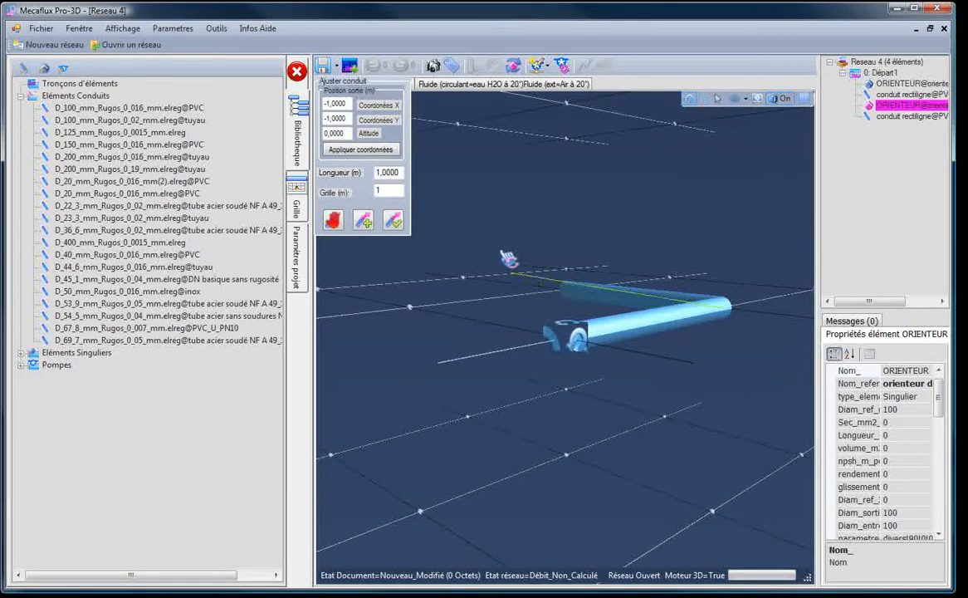
{"action": "left_click", "coordinate": [397, 227]}
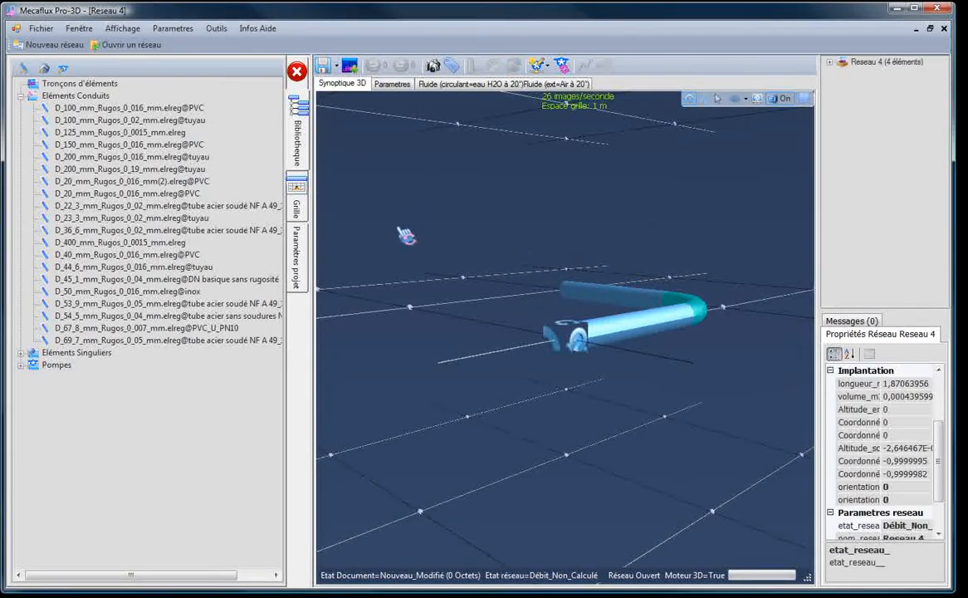
Step: Insert a divergent cone with a 203 mm outlet diameter downstream of the last straight conduit
{"action": "left_click", "coordinate": [582, 301]}
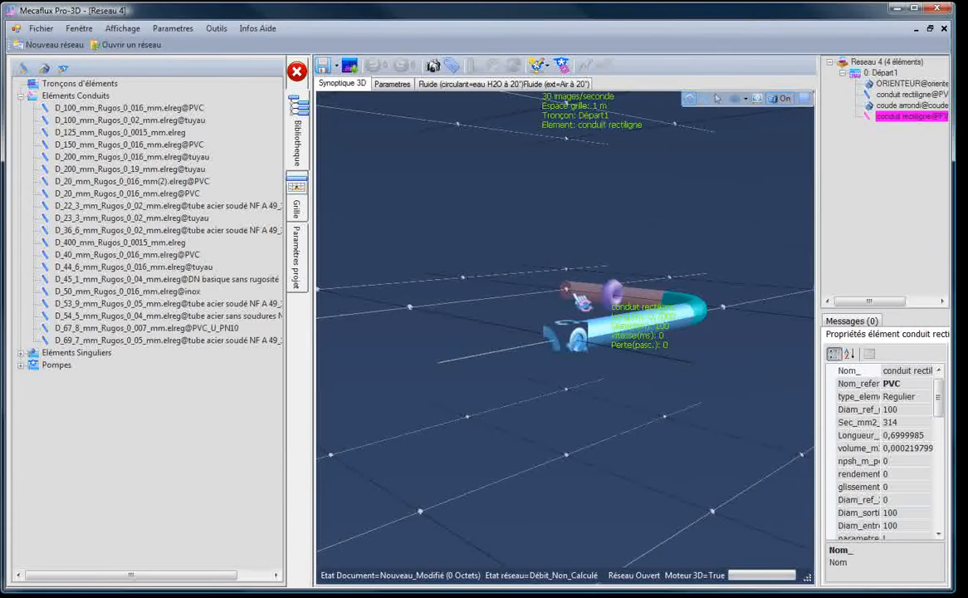
{"action": "right_click", "coordinate": [580, 300]}
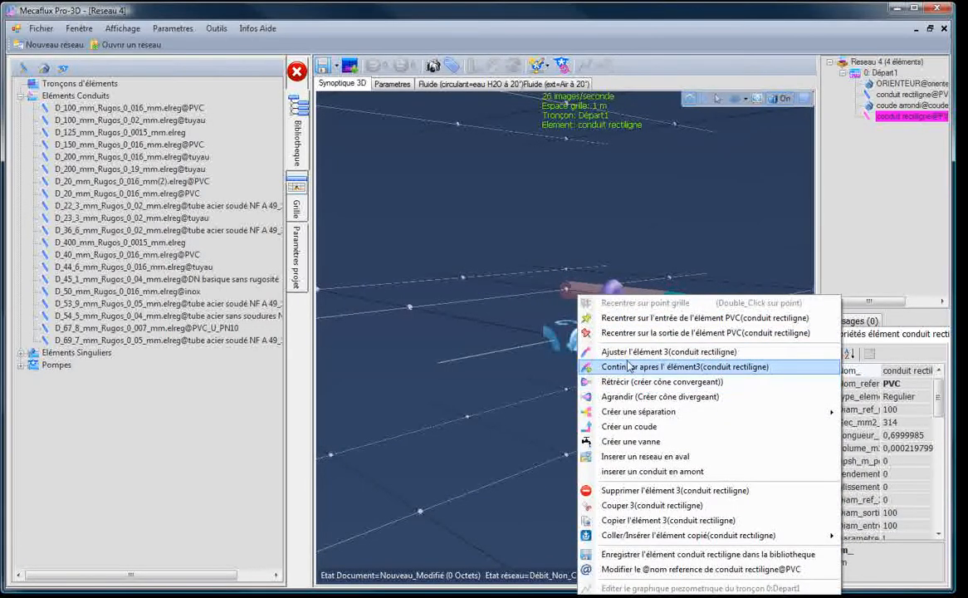
{"action": "left_click", "coordinate": [629, 396]}
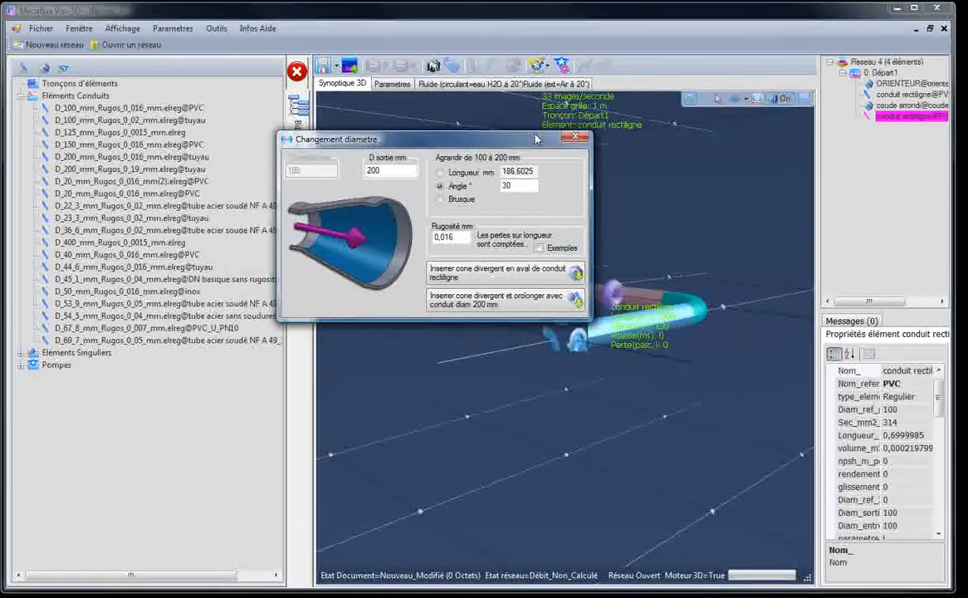
{"action": "left_click", "coordinate": [384, 171]}
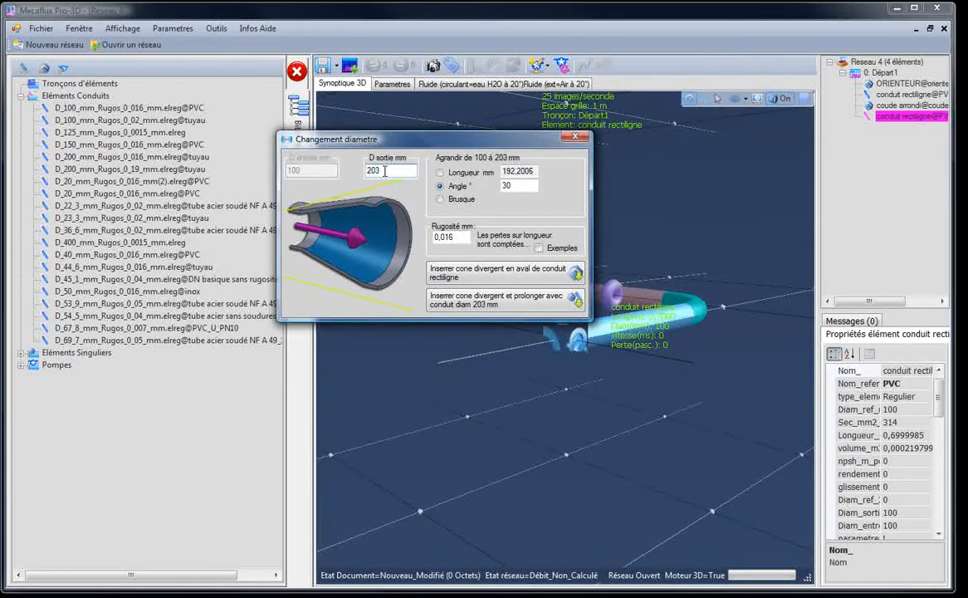
{"action": "key", "text": "BackSpace"}
{"action": "type", "text": "3"}
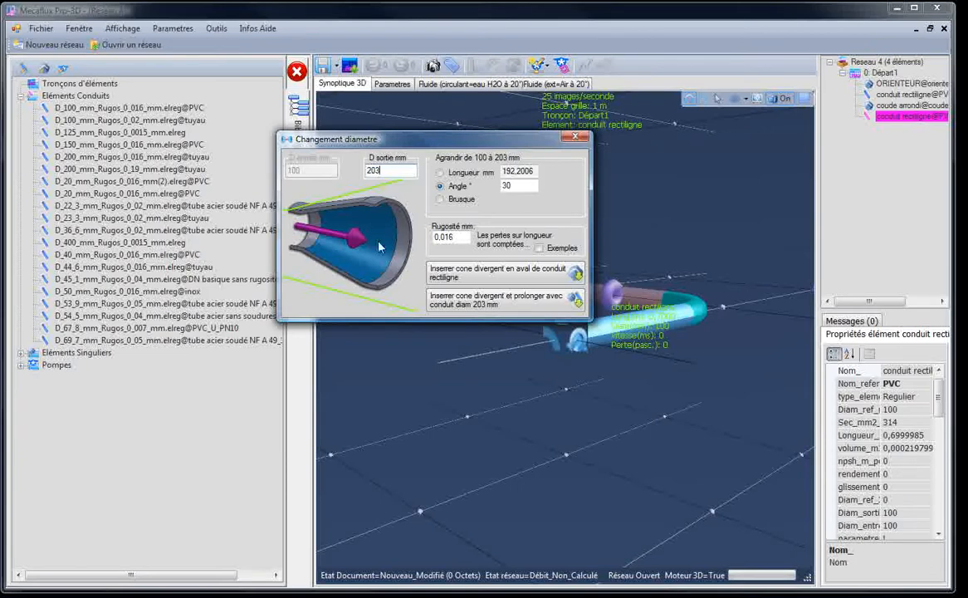
{"action": "left_click", "coordinate": [478, 278]}
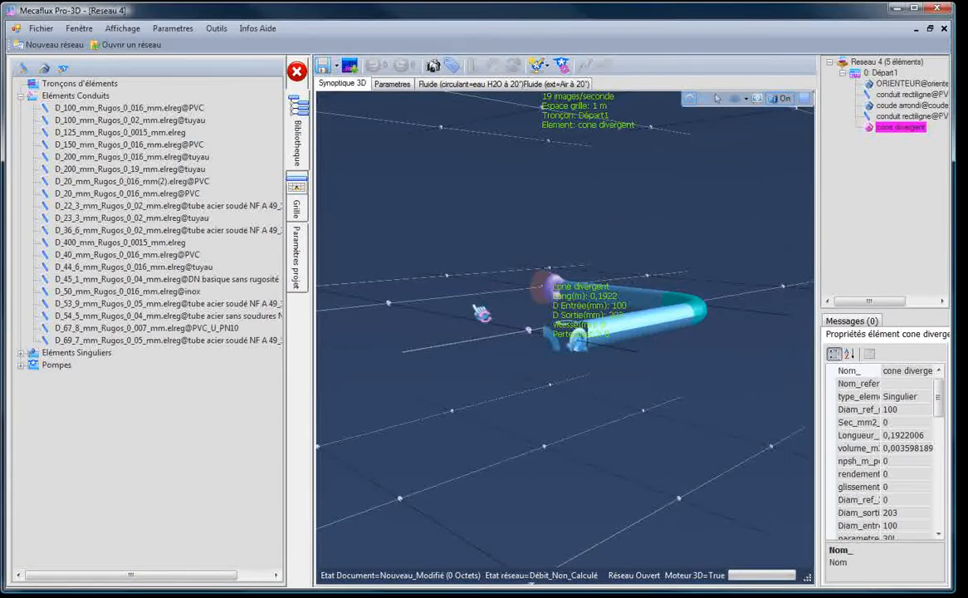
Step: Continue after the divergent cone with a perpendicular 203 mm conduit, accept its saving in the library and validate its placement
{"action": "left_click_drag", "start_coordinate": [478, 308], "coordinate": [501, 313]}
{"action": "left_click", "coordinate": [461, 277]}
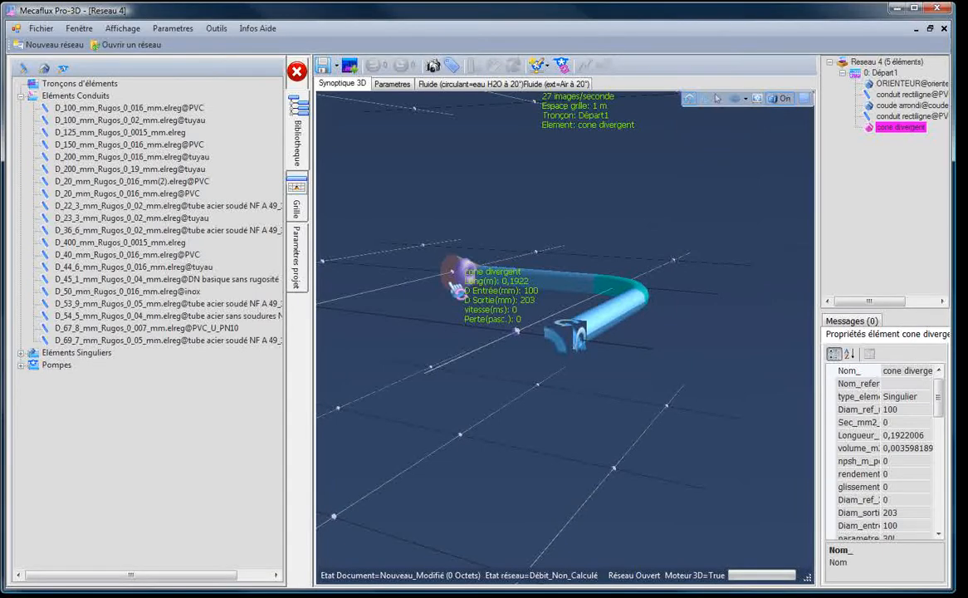
{"action": "right_click", "coordinate": [449, 281]}
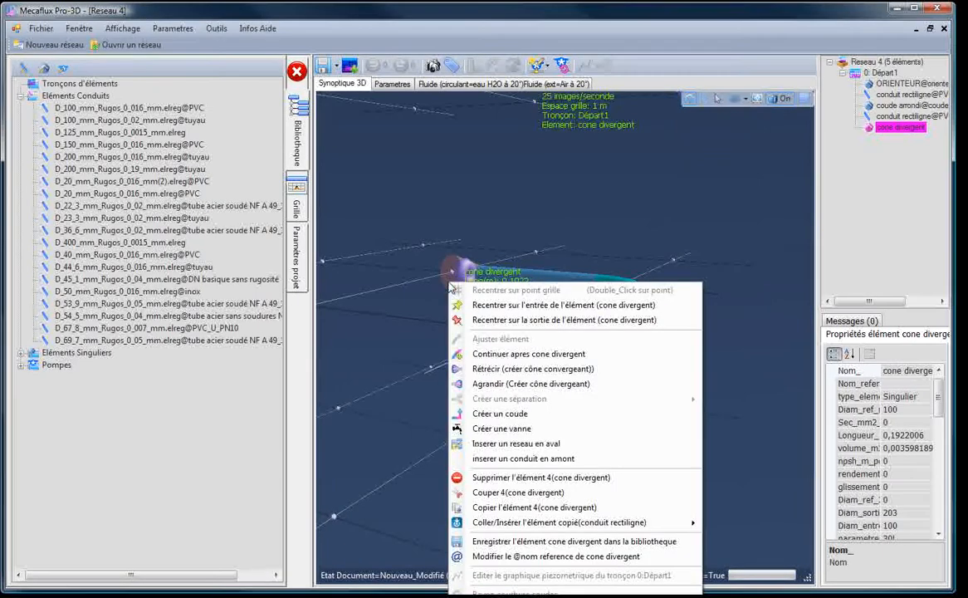
{"action": "left_click", "coordinate": [475, 355]}
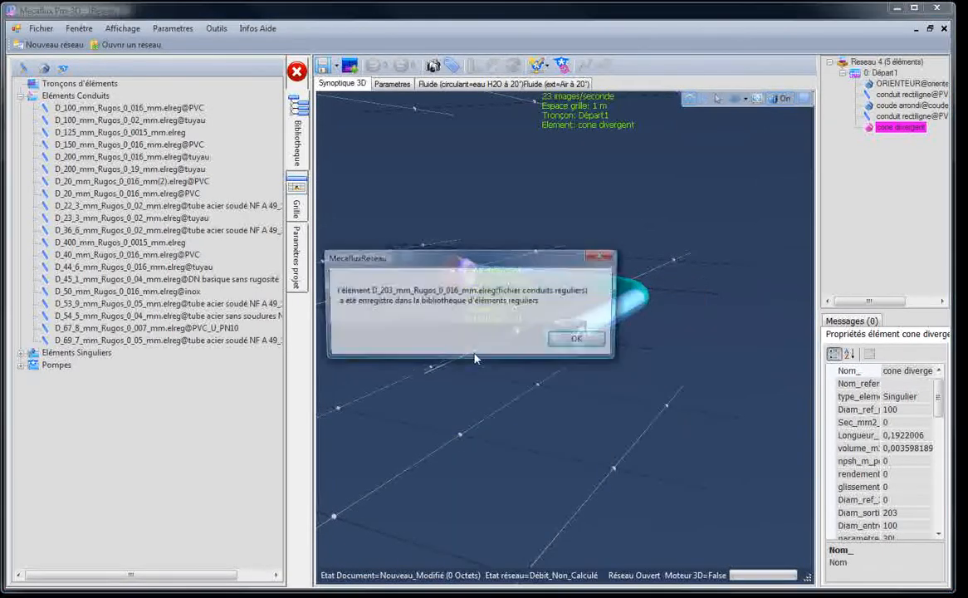
{"action": "key", "text": "Return"}
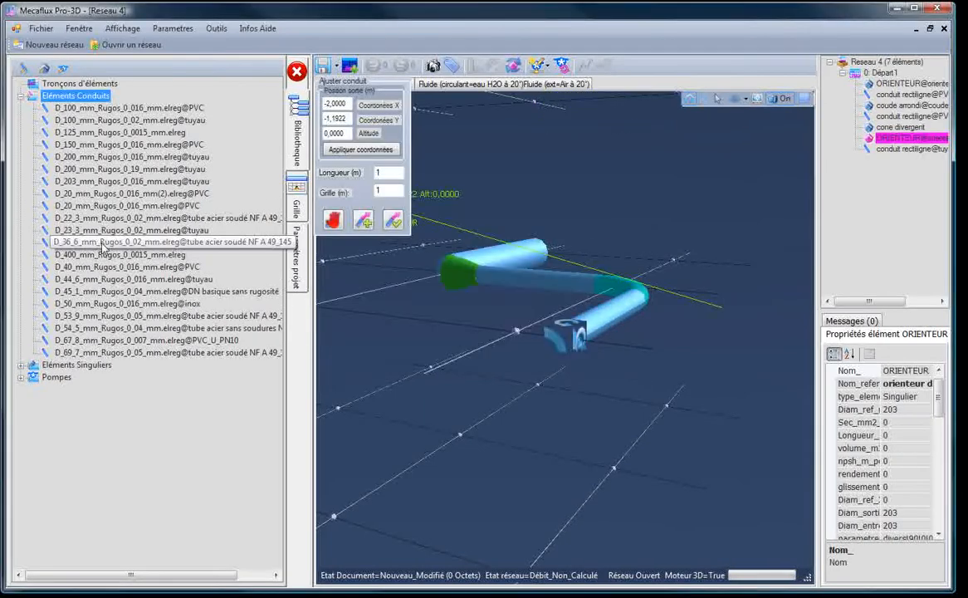
{"action": "left_click", "coordinate": [85, 182]}
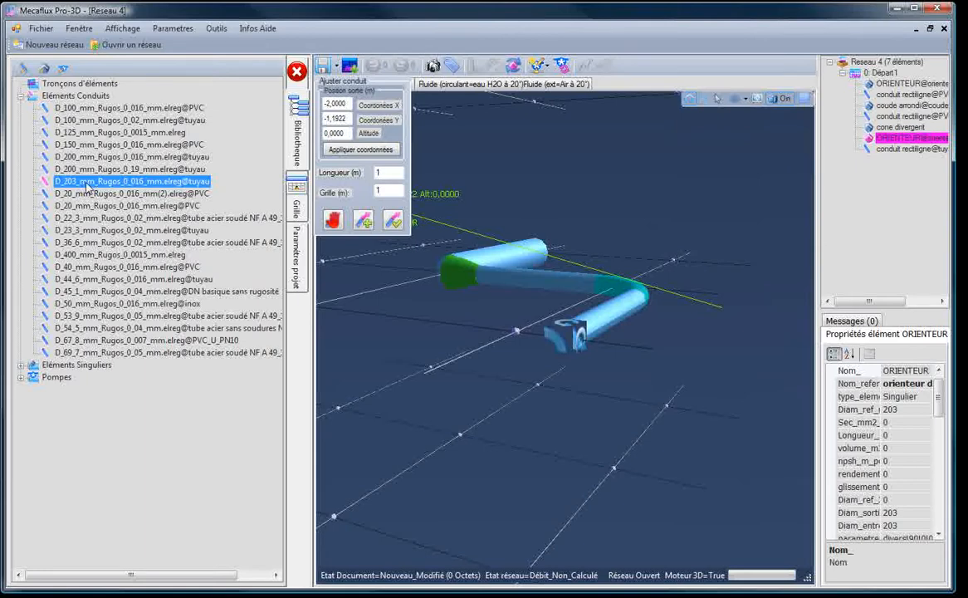
{"action": "left_click_drag", "start_coordinate": [86, 188], "coordinate": [402, 223]}
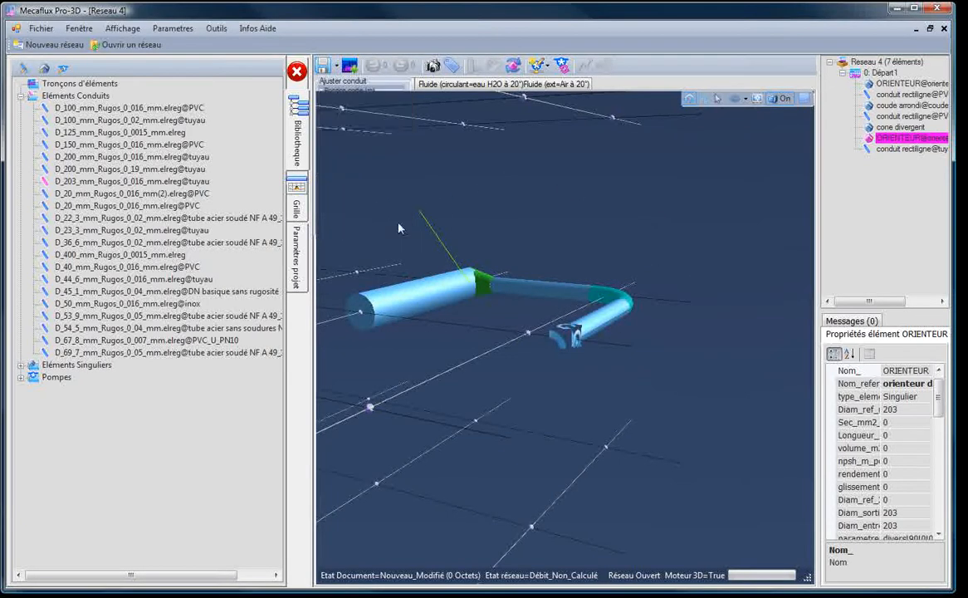
{"action": "left_click", "coordinate": [597, 363]}
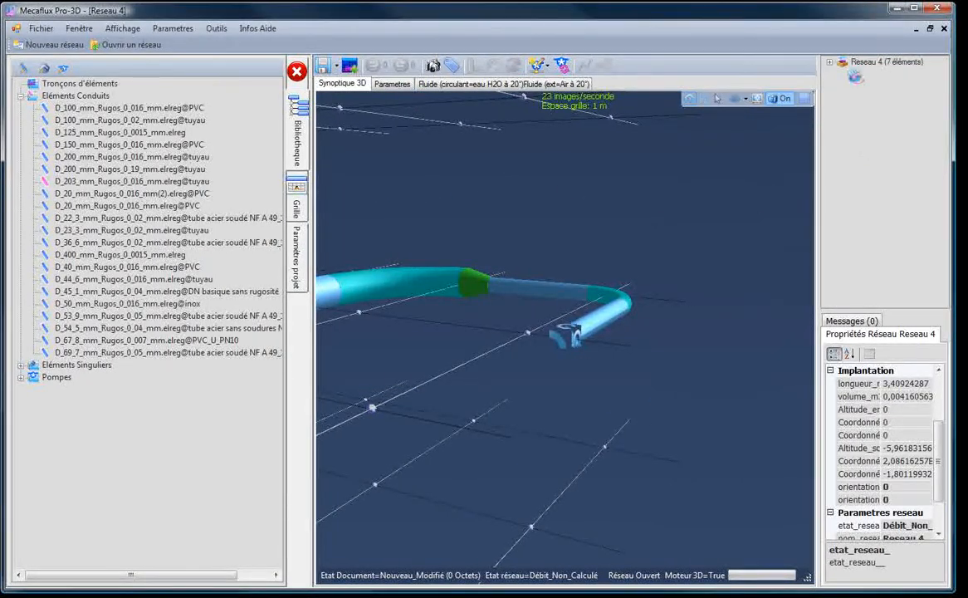
Step: Close the Reseau 4 network without saving it and collapse the conduit elements in the library
{"action": "left_click", "coordinate": [944, 29]}
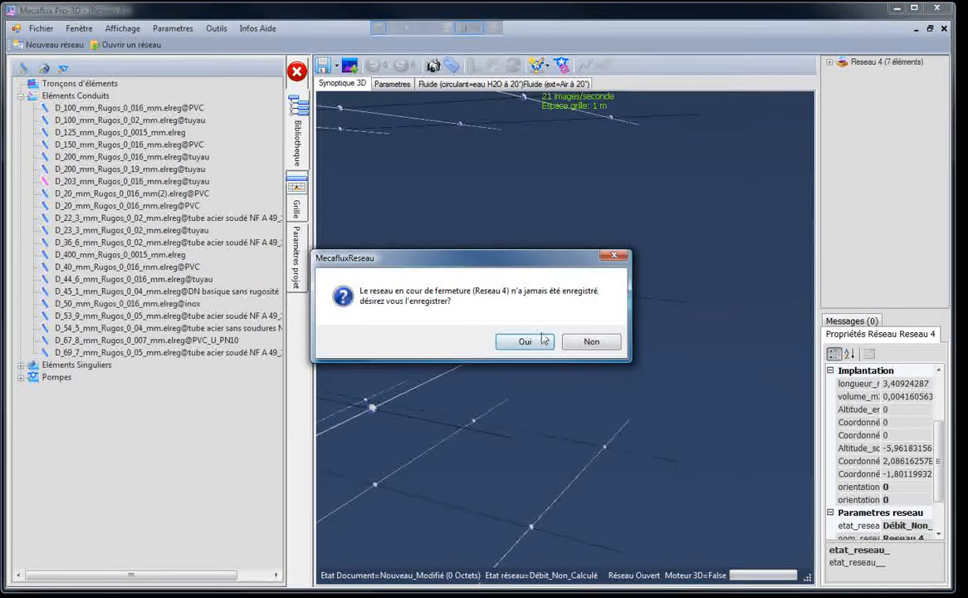
{"action": "left_click", "coordinate": [590, 344]}
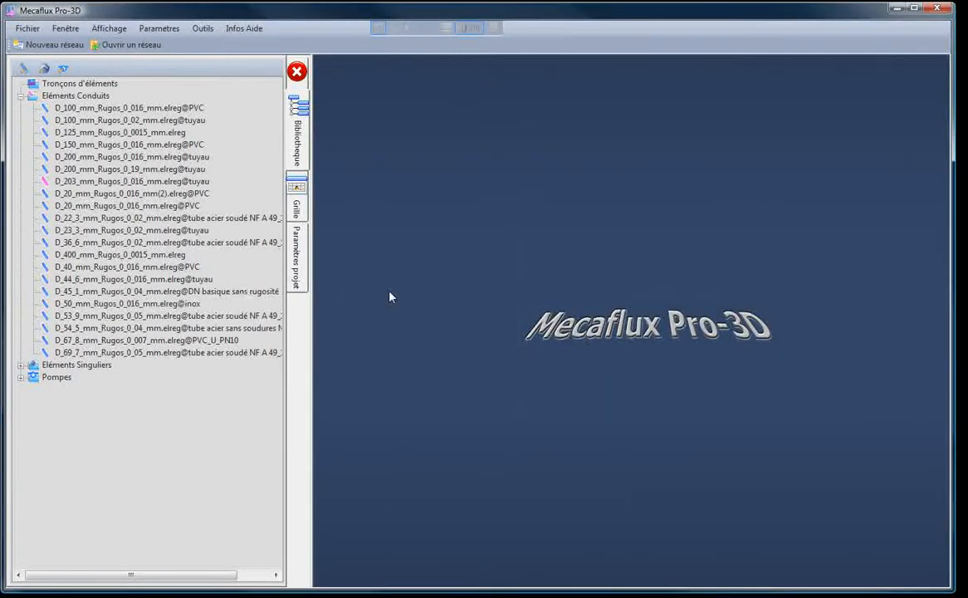
{"action": "left_click", "coordinate": [20, 98]}
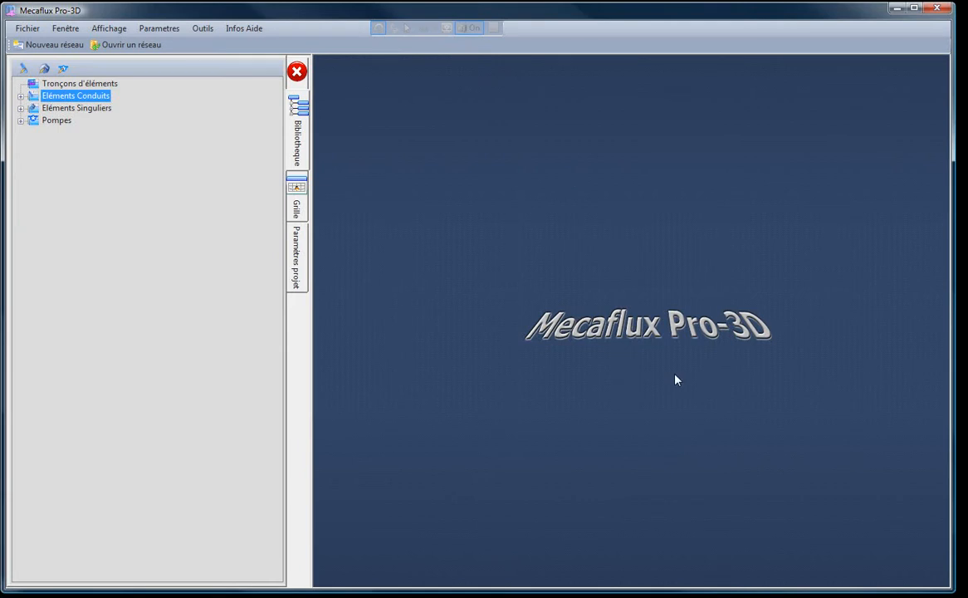
Step: Create a PVC conduit with a 204 mm inner diameter and 0,016 mm roughness and save it in the conduit library
{"action": "left_click", "coordinate": [25, 72]}
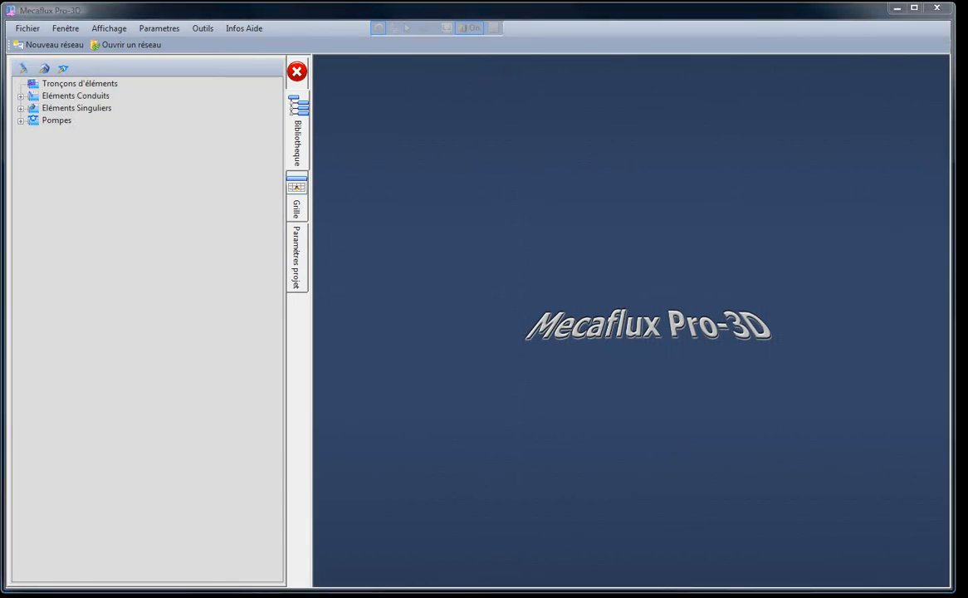
{"action": "left_click_drag", "start_coordinate": [373, 112], "coordinate": [438, 119]}
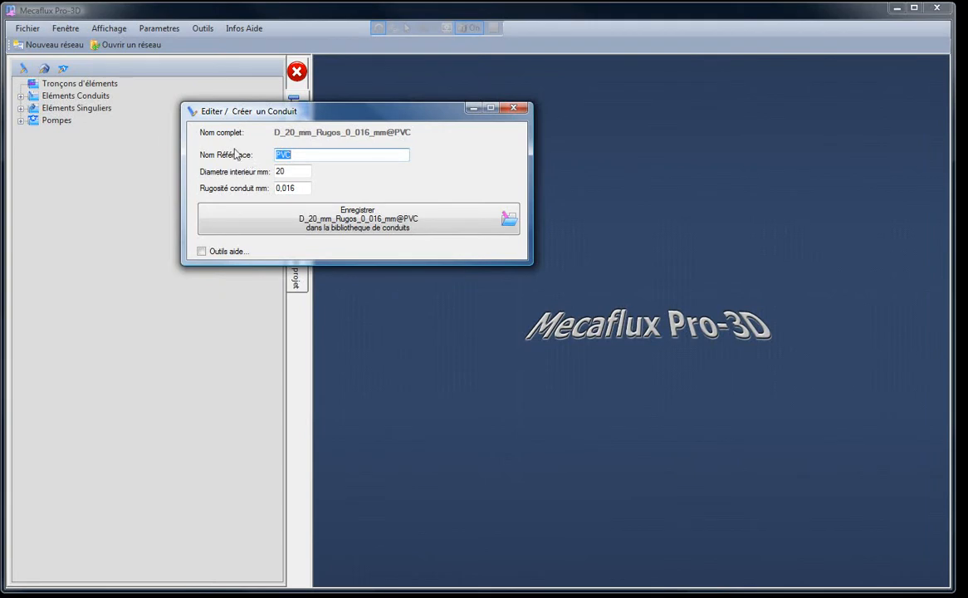
{"action": "double_click", "coordinate": [290, 172]}
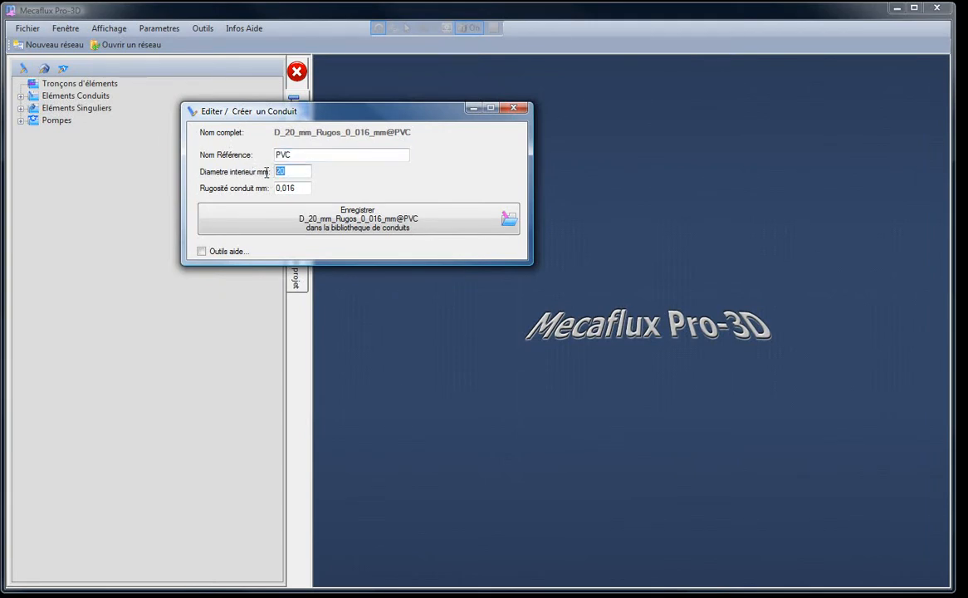
{"action": "left_click", "coordinate": [289, 171]}
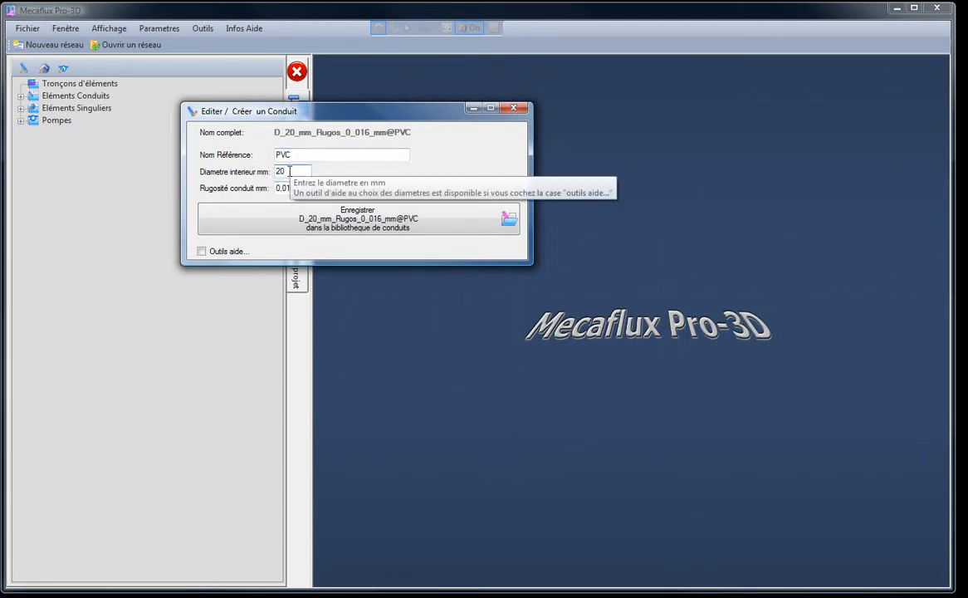
{"action": "type", "text": "4"}
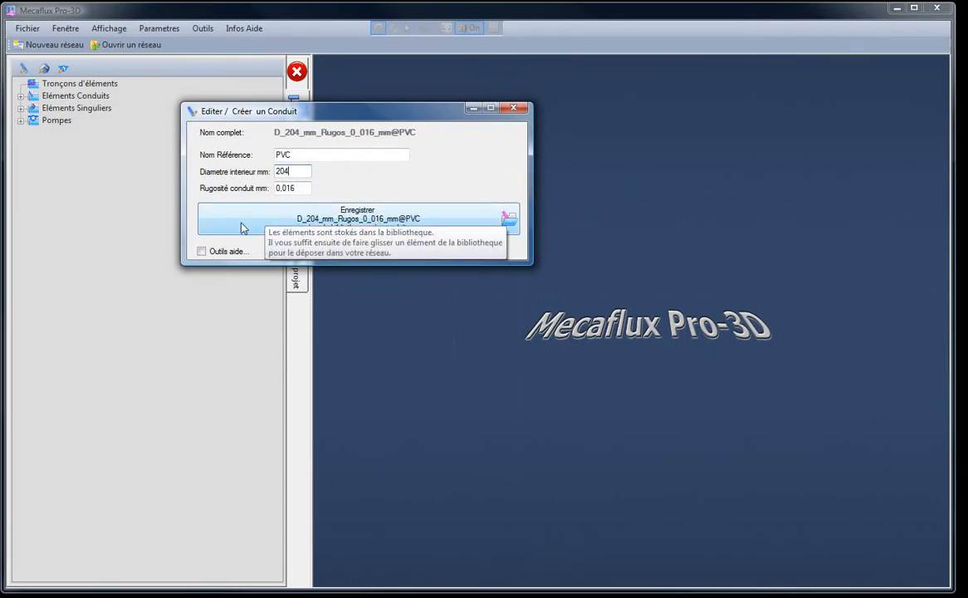
{"action": "left_click_drag", "start_coordinate": [289, 189], "coordinate": [298, 189]}
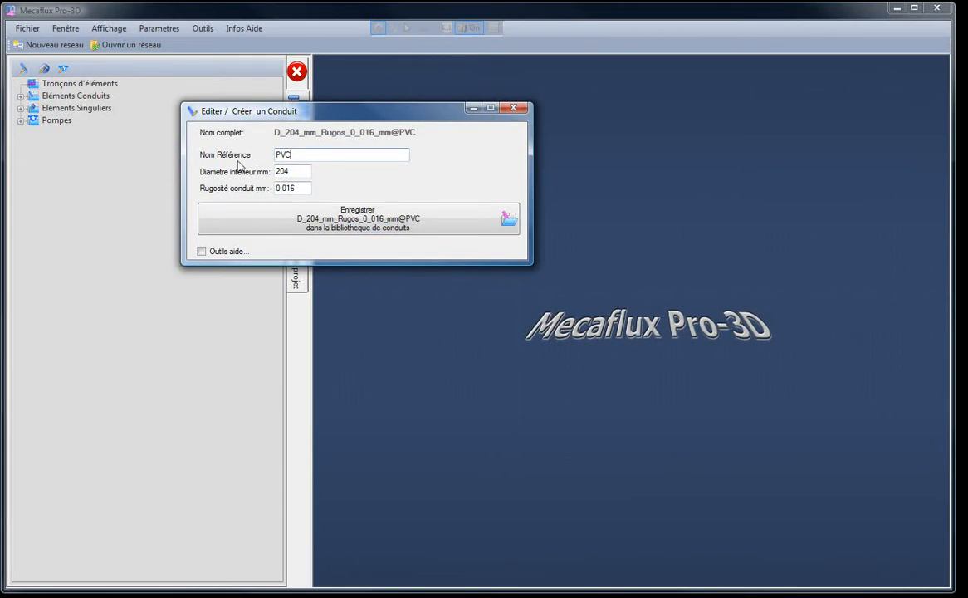
{"action": "left_click_drag", "start_coordinate": [298, 154], "coordinate": [269, 160]}
{"action": "left_click", "coordinate": [275, 224]}
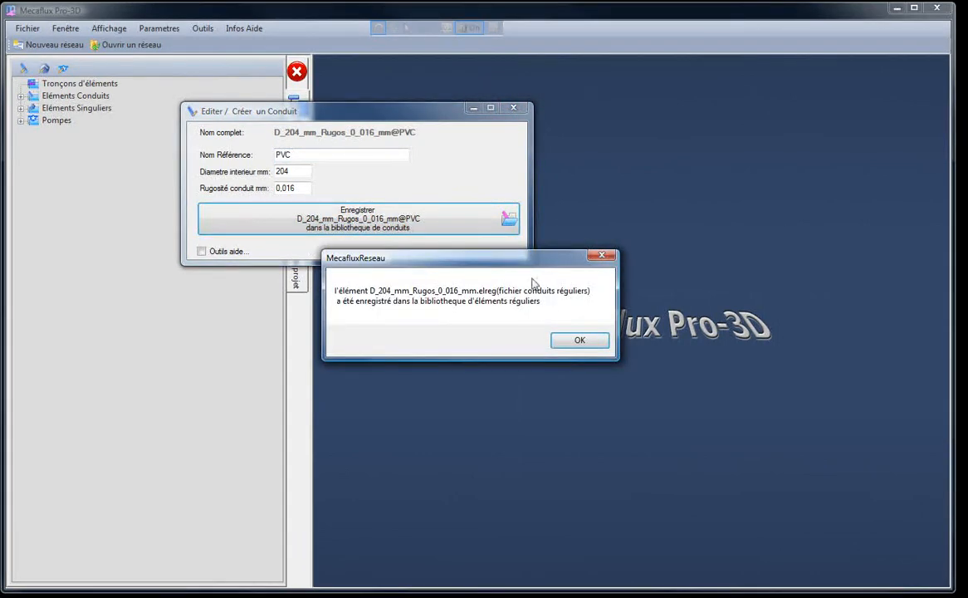
{"action": "left_click", "coordinate": [580, 340]}
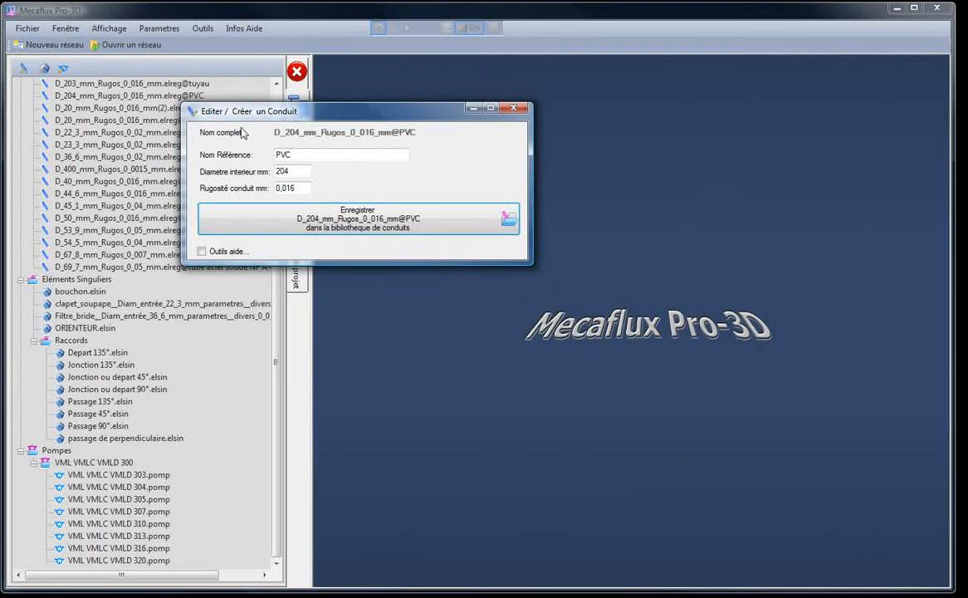
{"action": "left_click_drag", "start_coordinate": [230, 110], "coordinate": [466, 204]}
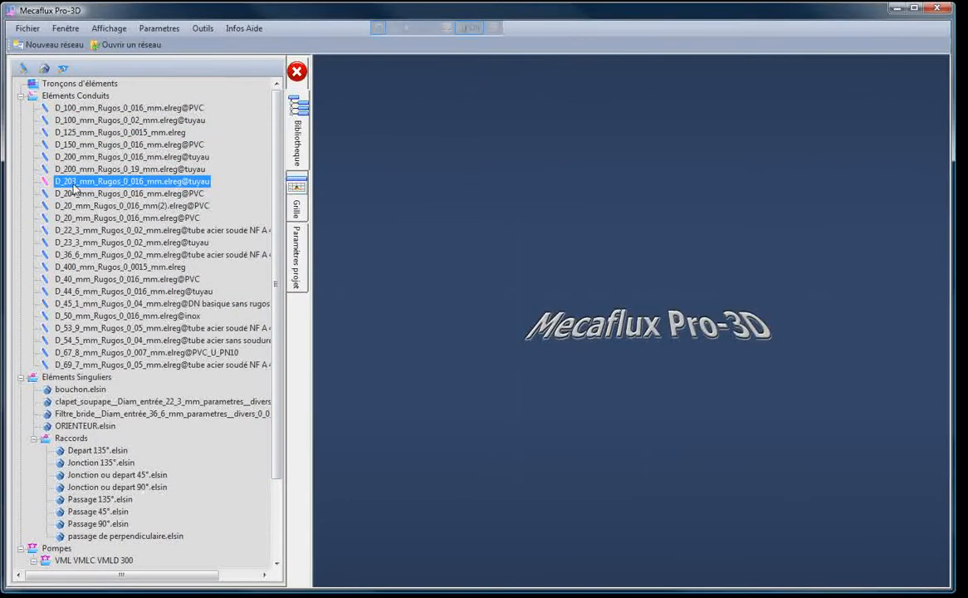
Step: Examine the 203 mm tuyau and 204 mm PVC conduit entries in the library
{"action": "left_click", "coordinate": [82, 194]}
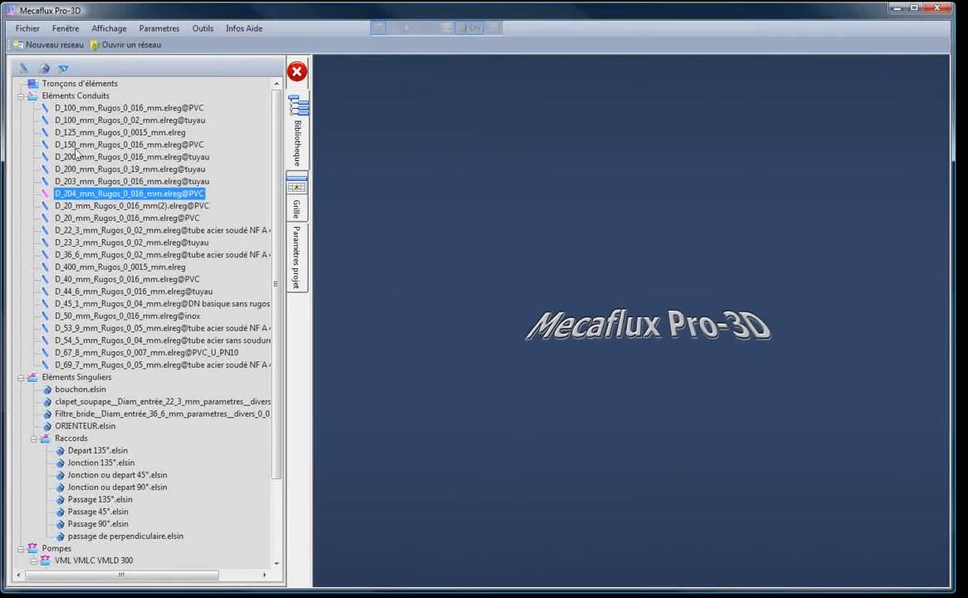
{"action": "left_click", "coordinate": [68, 181]}
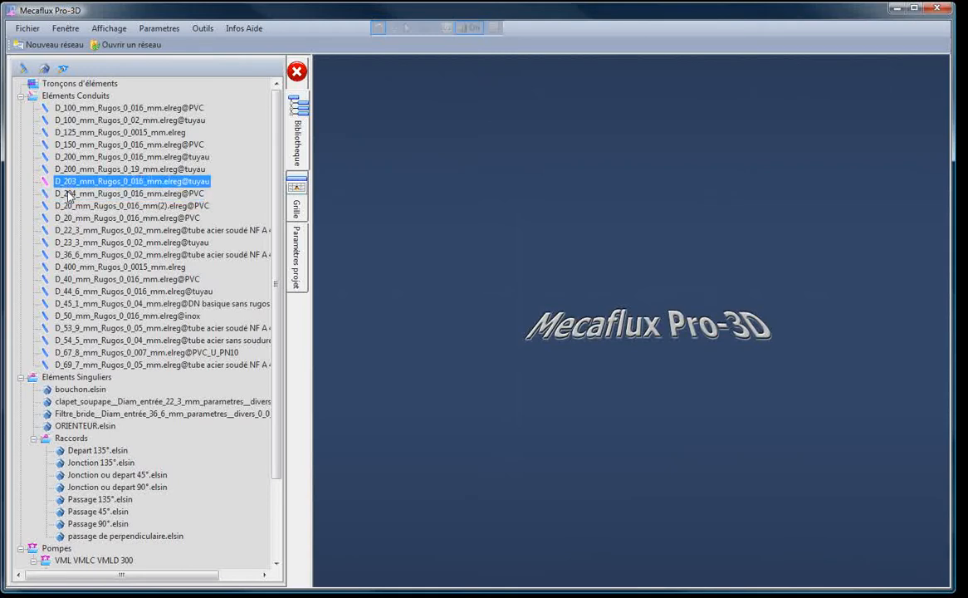
{"action": "left_click", "coordinate": [69, 194]}
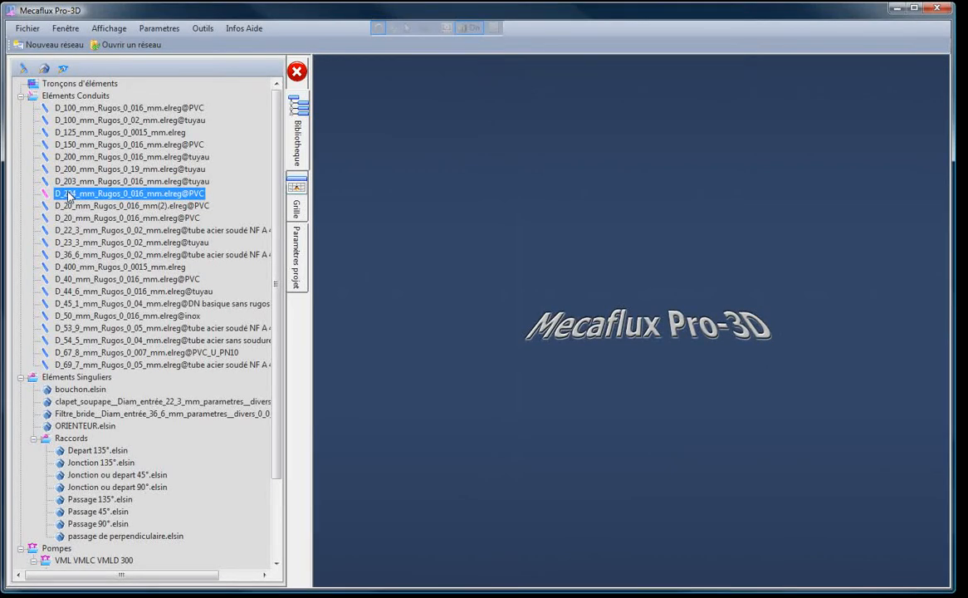
Step: Open the conduit editor and display its help tools for diameter selection and roughness
{"action": "left_click", "coordinate": [24, 68]}
{"action": "left_click_drag", "start_coordinate": [567, 207], "coordinate": [316, 178]}
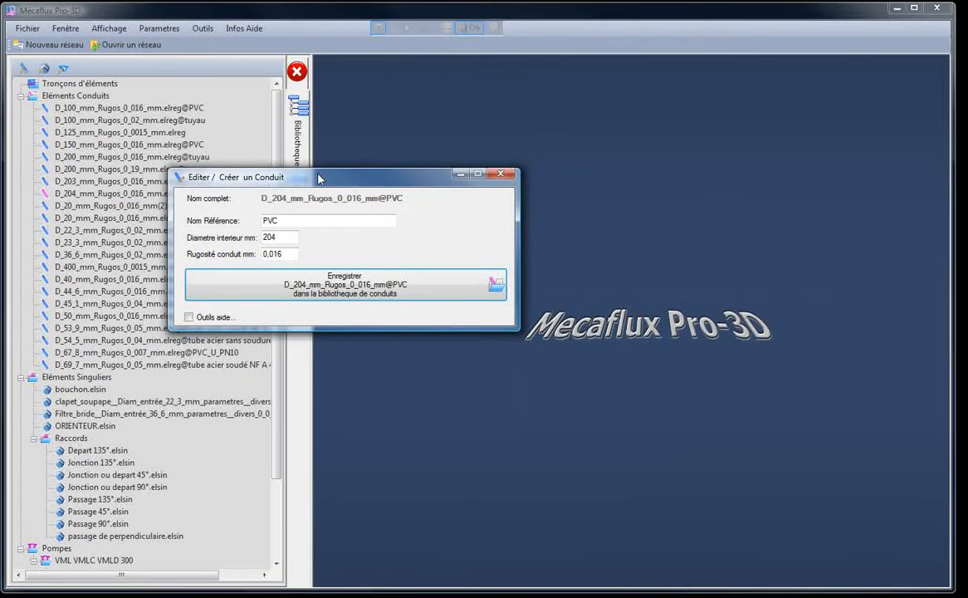
{"action": "left_click_drag", "start_coordinate": [318, 178], "coordinate": [354, 128]}
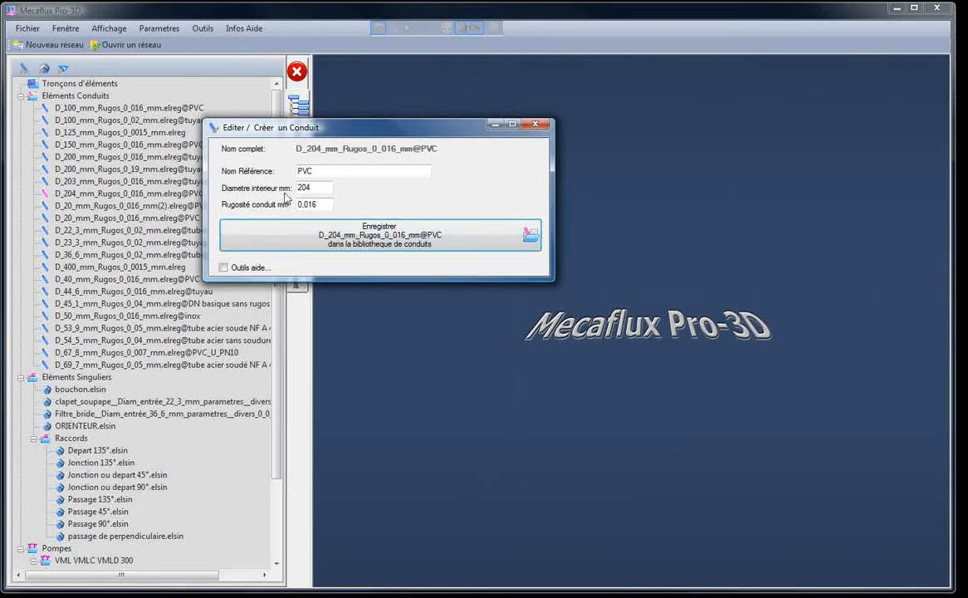
{"action": "left_click_drag", "start_coordinate": [316, 189], "coordinate": [284, 189]}
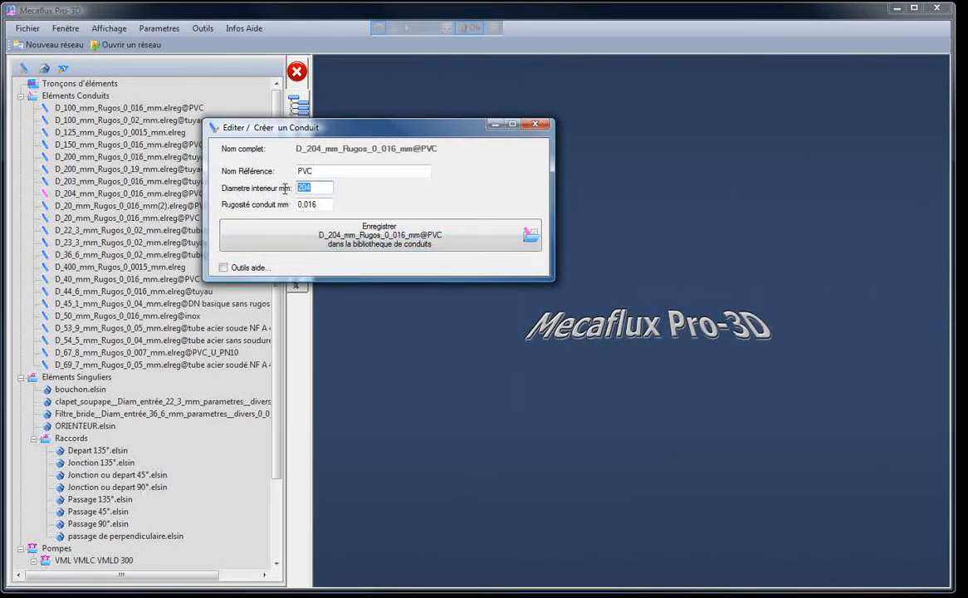
{"action": "left_click", "coordinate": [324, 204]}
{"action": "left_click_drag", "start_coordinate": [324, 205], "coordinate": [274, 189]}
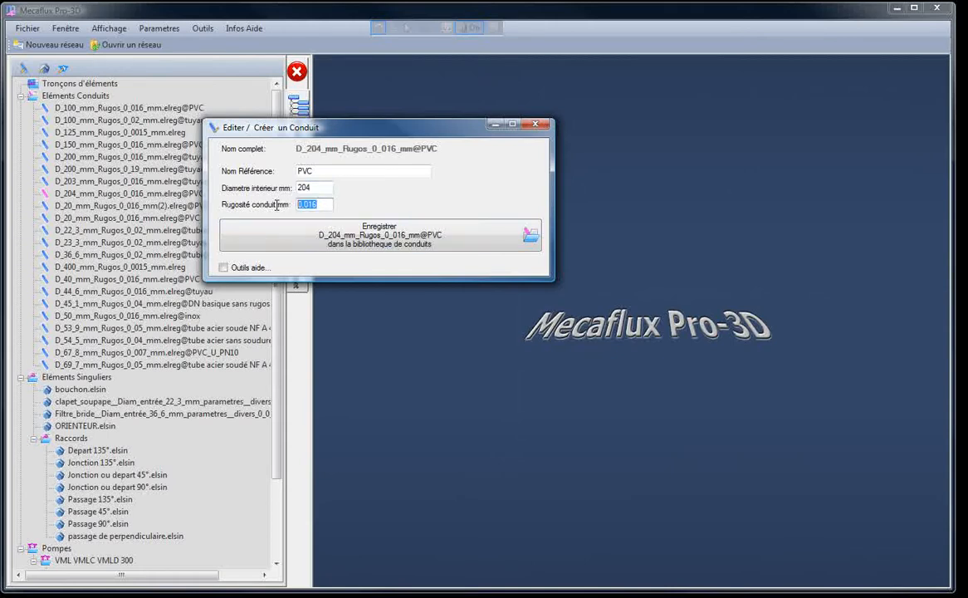
{"action": "left_click", "coordinate": [322, 206]}
{"action": "left_click", "coordinate": [223, 268]}
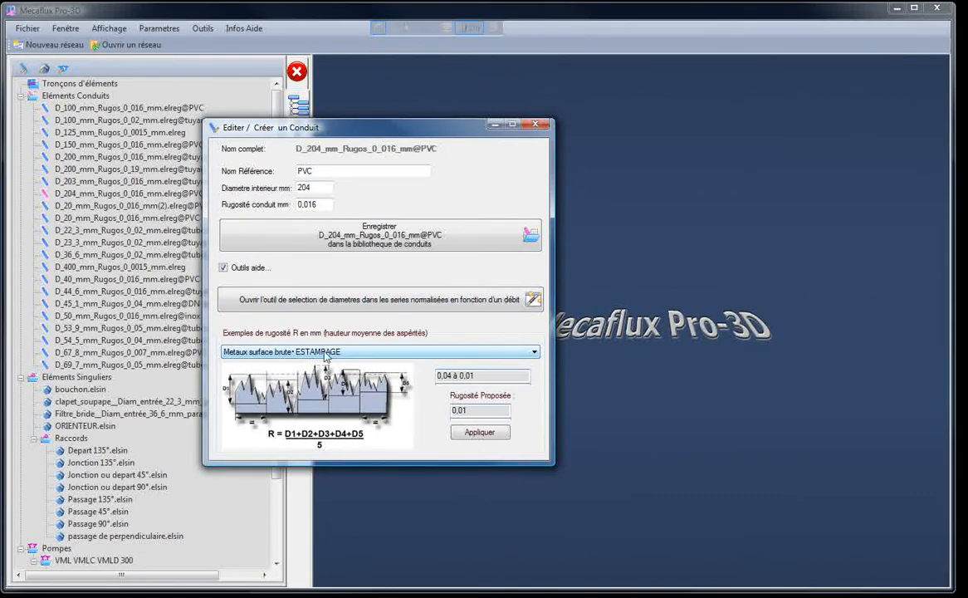
Step: Choose the Tuyaux en PVC roughness example and apply its proposed roughness of 0,007 mm to the conduit
{"action": "left_click", "coordinate": [533, 353]}
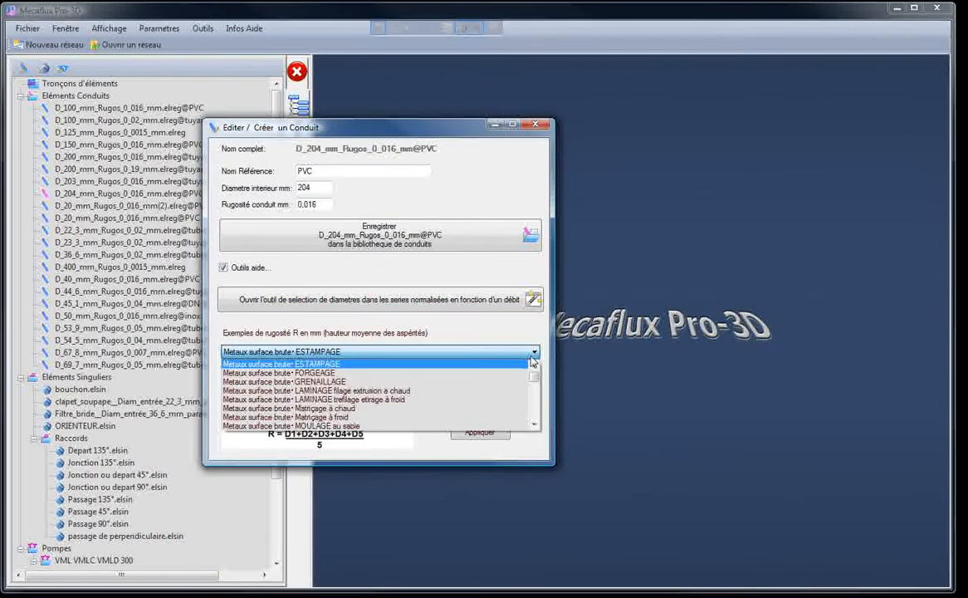
{"action": "left_click_drag", "start_coordinate": [534, 369], "coordinate": [536, 397]}
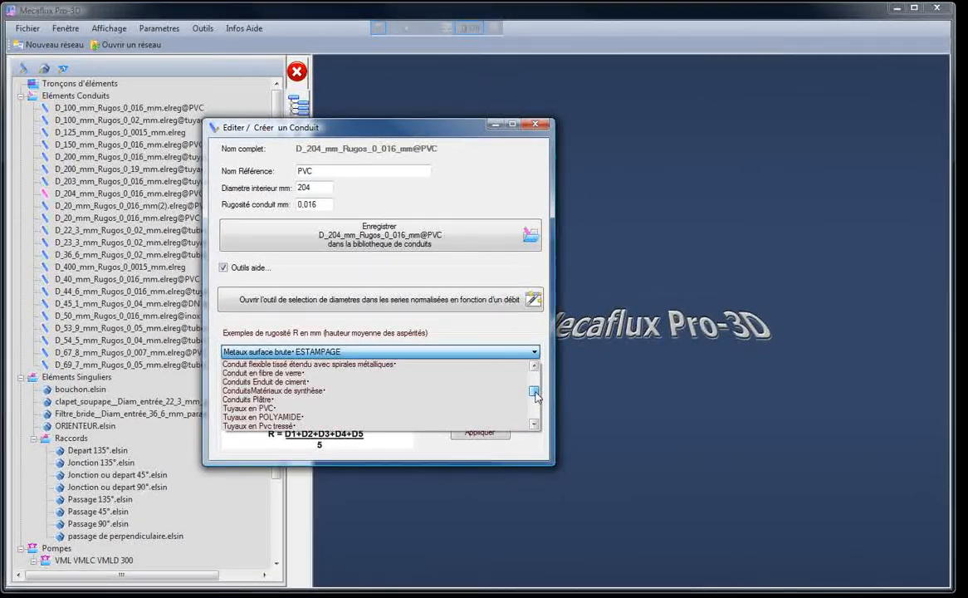
{"action": "left_click", "coordinate": [257, 409]}
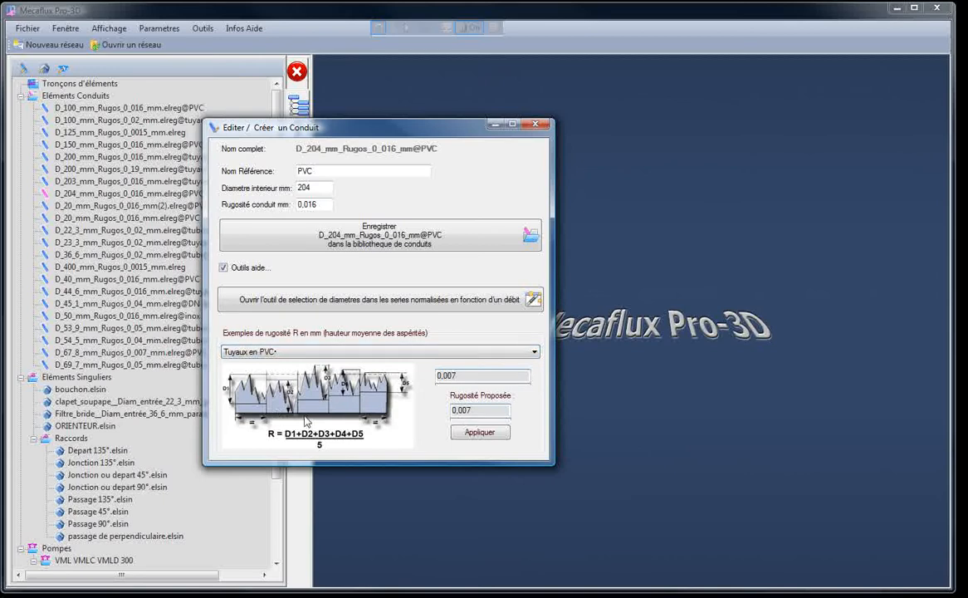
{"action": "double_click", "coordinate": [475, 377]}
{"action": "double_click", "coordinate": [478, 408]}
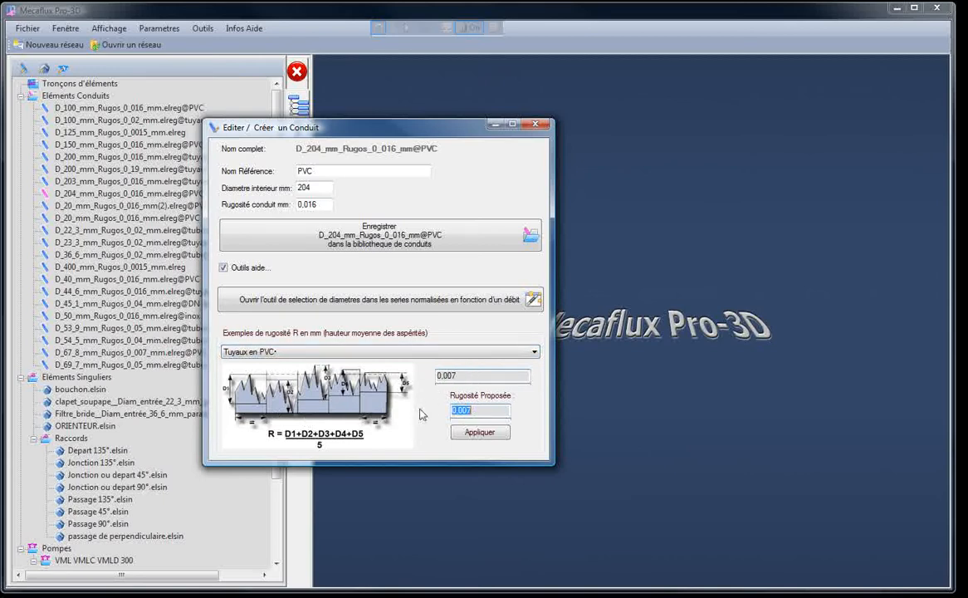
{"action": "left_click", "coordinate": [470, 433]}
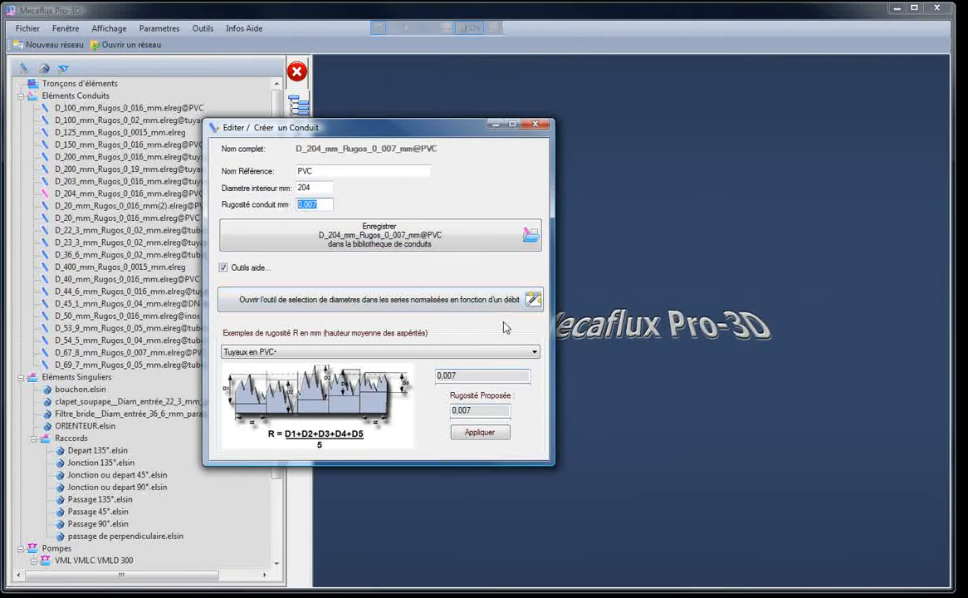
Step: Choose the Tuyaux en fonte Neufs roughness example and set the conduit roughness to 0,016 mm
{"action": "left_click", "coordinate": [524, 354]}
{"action": "left_click_drag", "start_coordinate": [533, 376], "coordinate": [534, 401]}
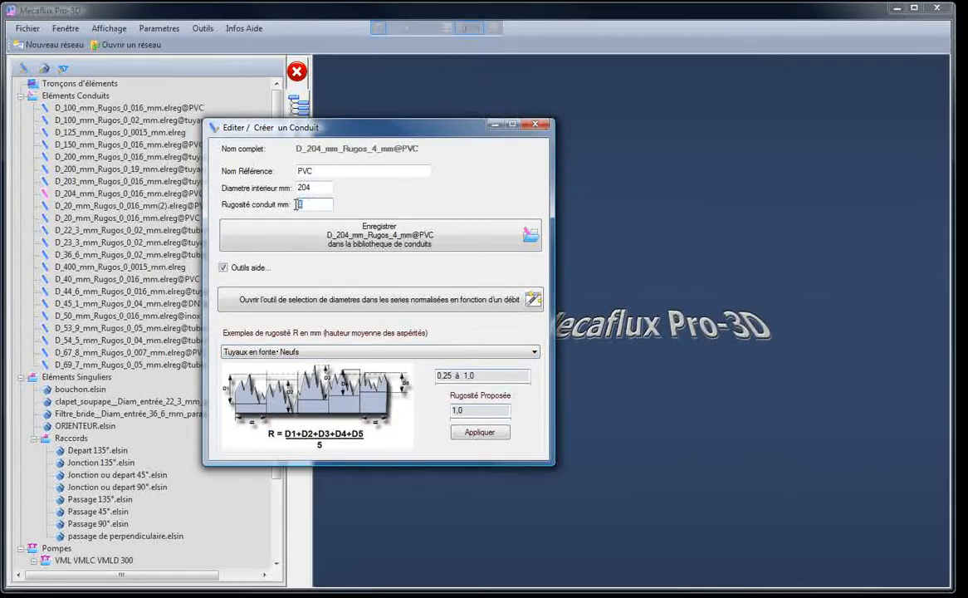
{"action": "type", "text": "0,016"}
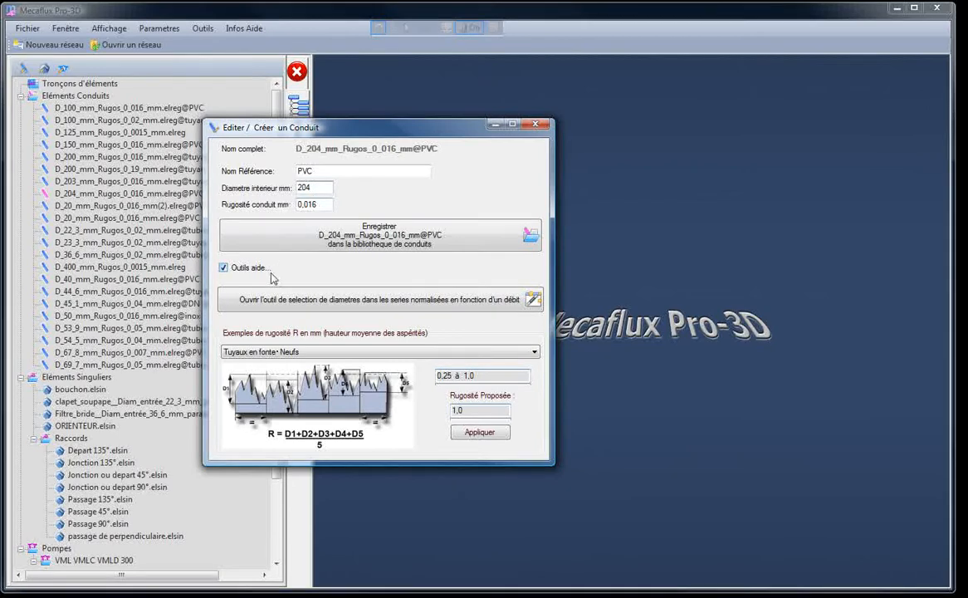
Step: Open the flow-based tool for selecting standardised diameters and choose the tube acier soudé NF A 49_145 series
{"action": "double_click", "coordinate": [307, 189]}
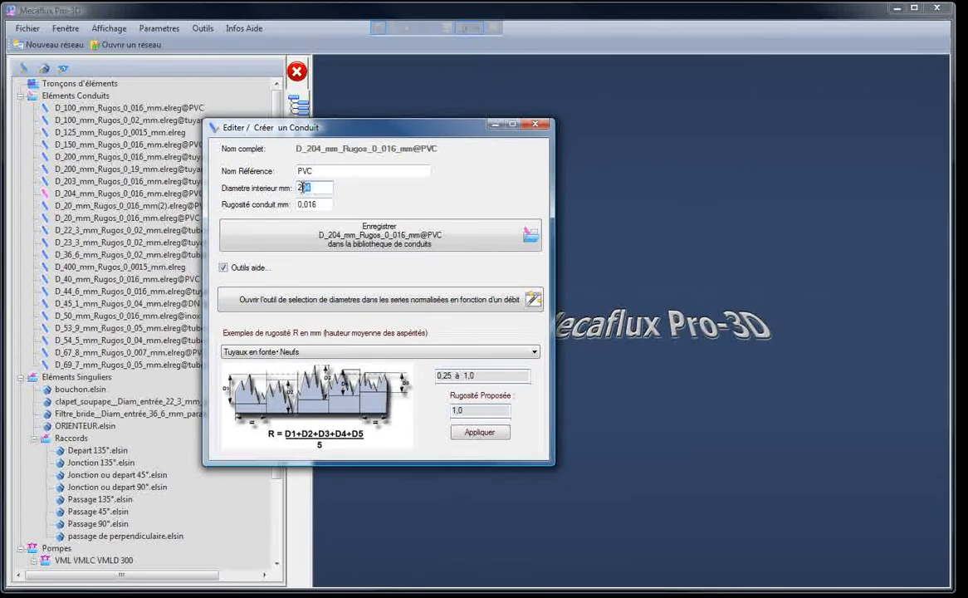
{"action": "left_click", "coordinate": [335, 306]}
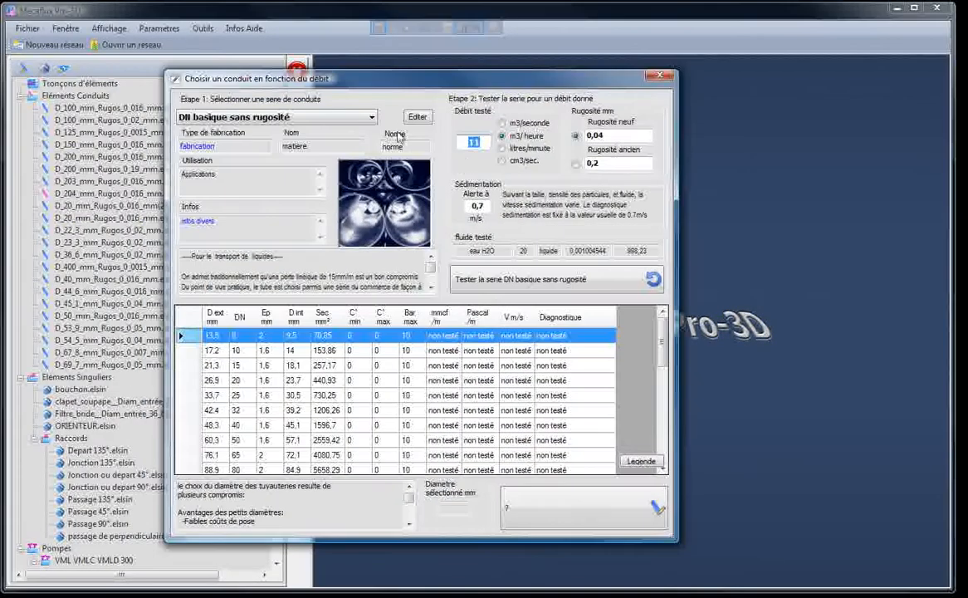
{"action": "left_click", "coordinate": [371, 120]}
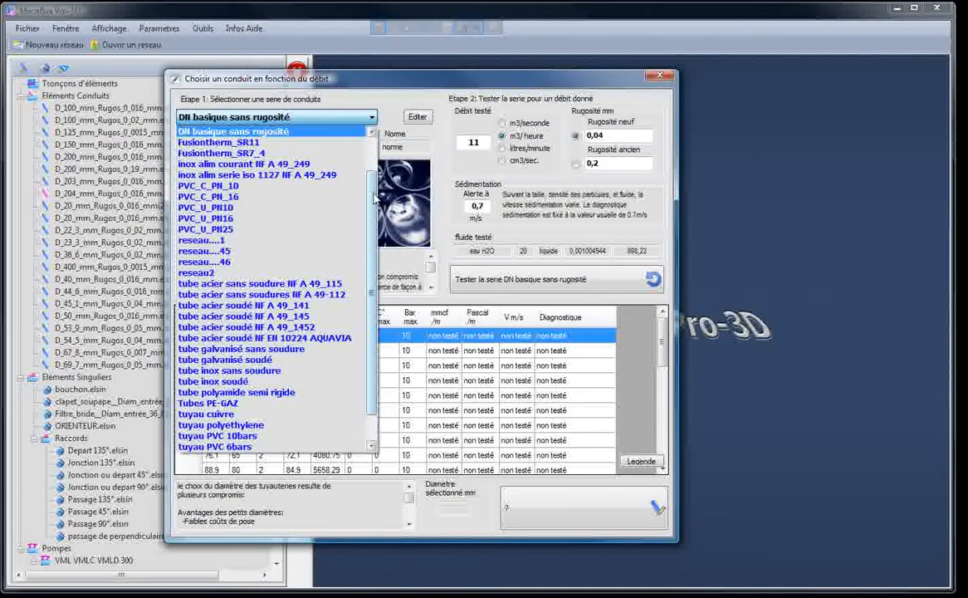
{"action": "left_click_drag", "start_coordinate": [370, 226], "coordinate": [371, 189]}
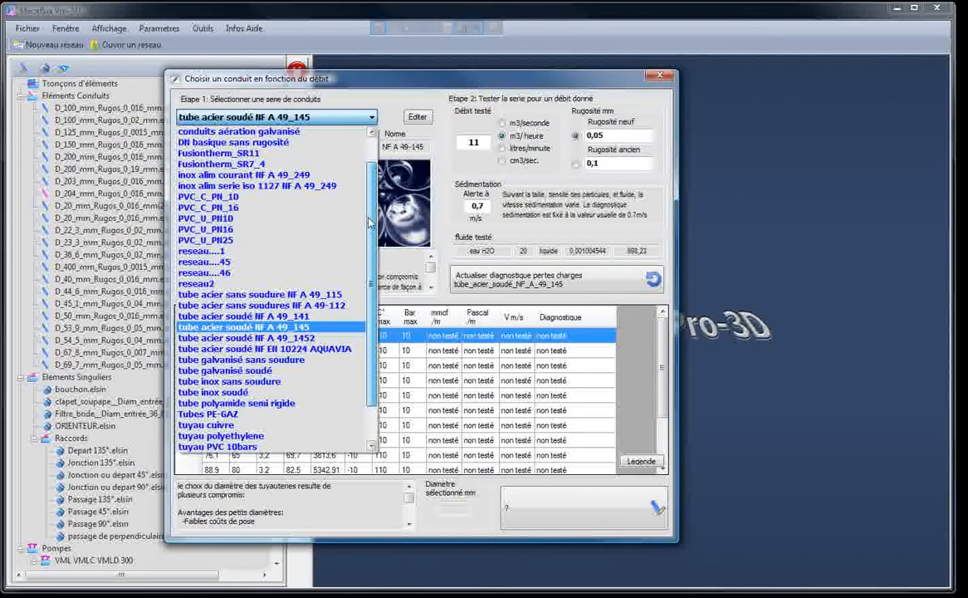
{"action": "scroll", "coordinate": [238, 288], "scroll_direction": "down", "scroll_amount": 2}
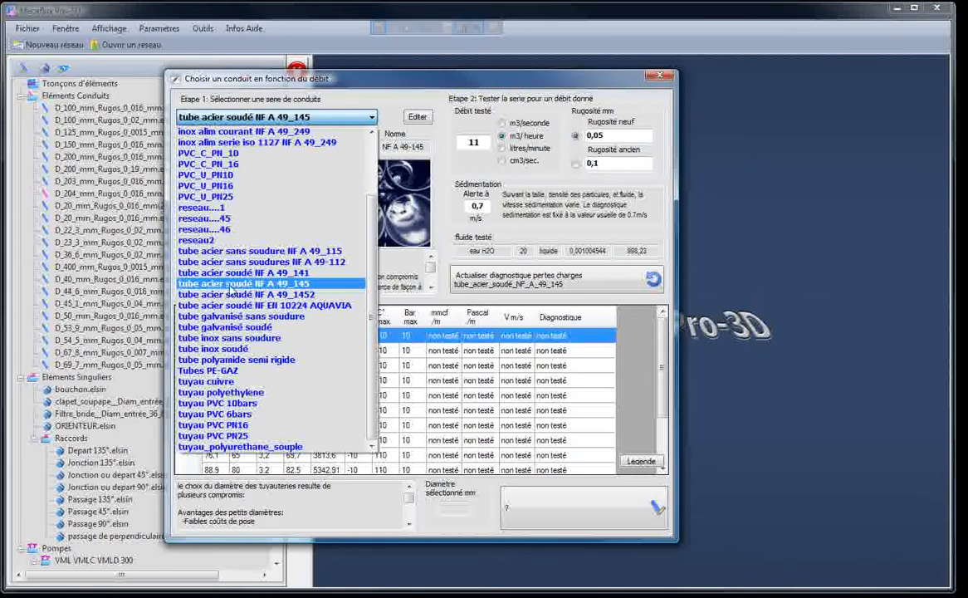
{"action": "left_click", "coordinate": [247, 284]}
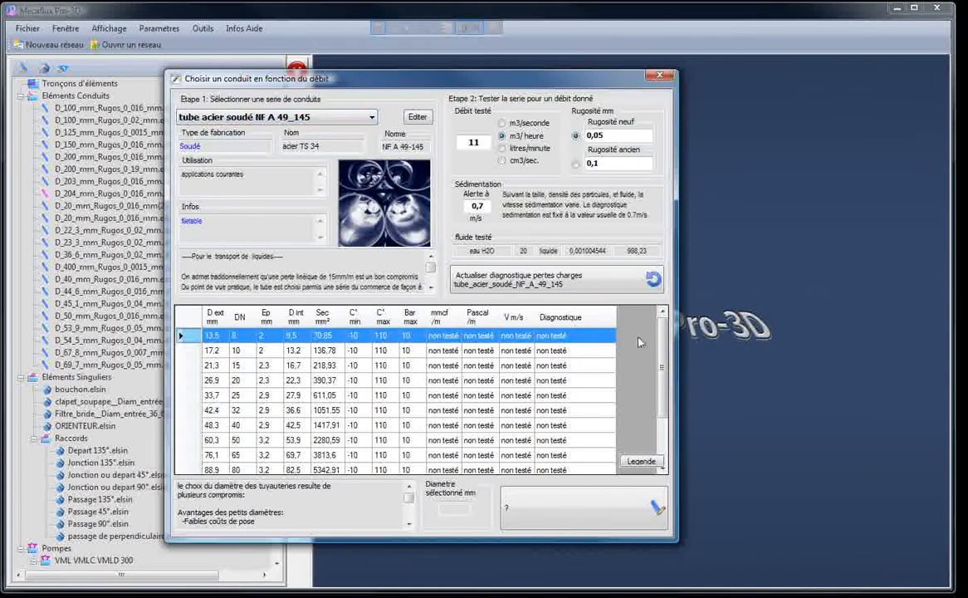
{"action": "mouse_move", "coordinate": [663, 355]}
{"action": "left_mouse_down"}
{"action": "mouse_move", "coordinate": [665, 397]}
{"action": "mouse_move", "coordinate": [664, 348]}
{"action": "left_mouse_up"}
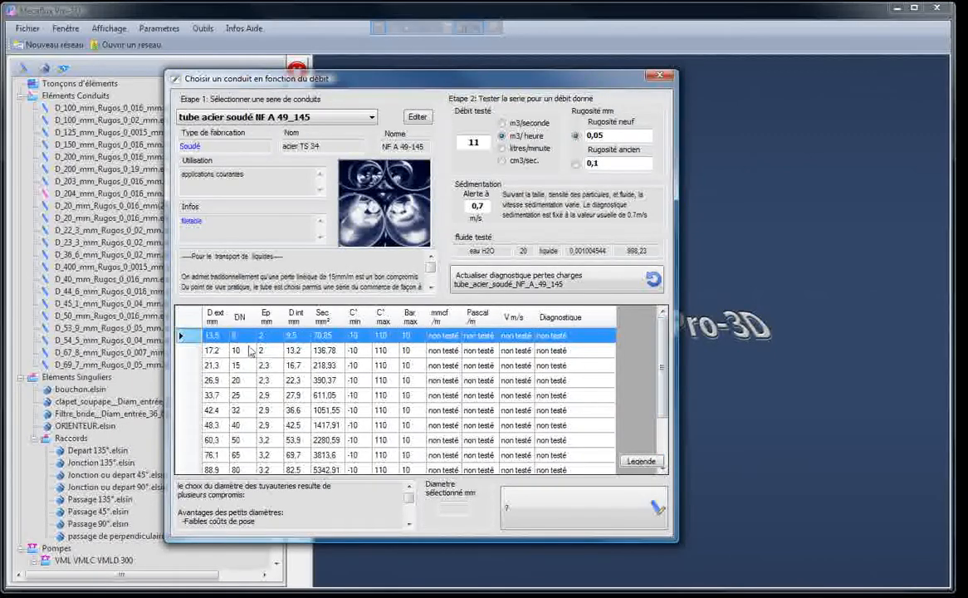
{"action": "scroll", "coordinate": [249, 443], "scroll_direction": "down", "scroll_amount": 1}
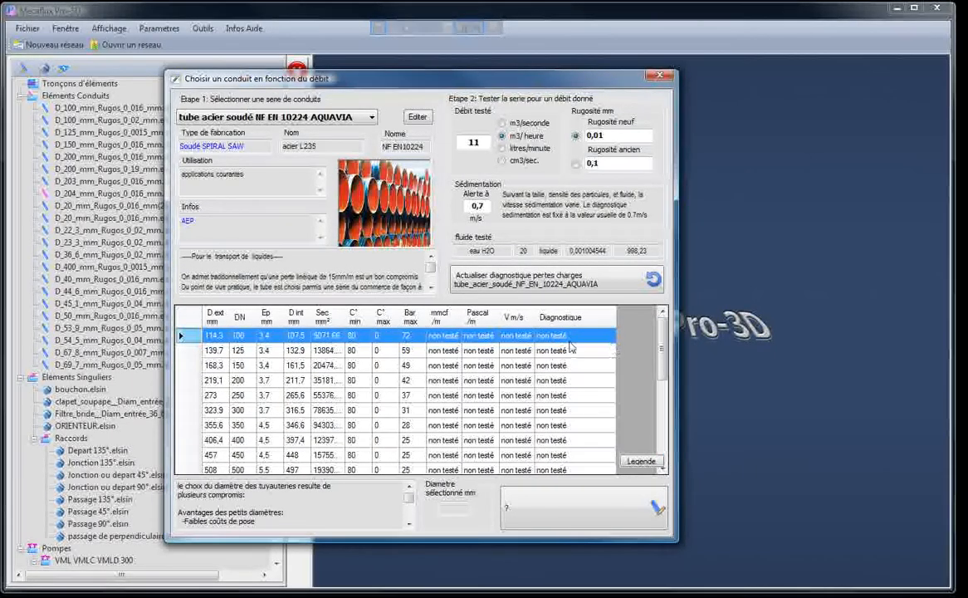
{"action": "scroll", "coordinate": [342, 355], "scroll_direction": "up", "scroll_amount": 1}
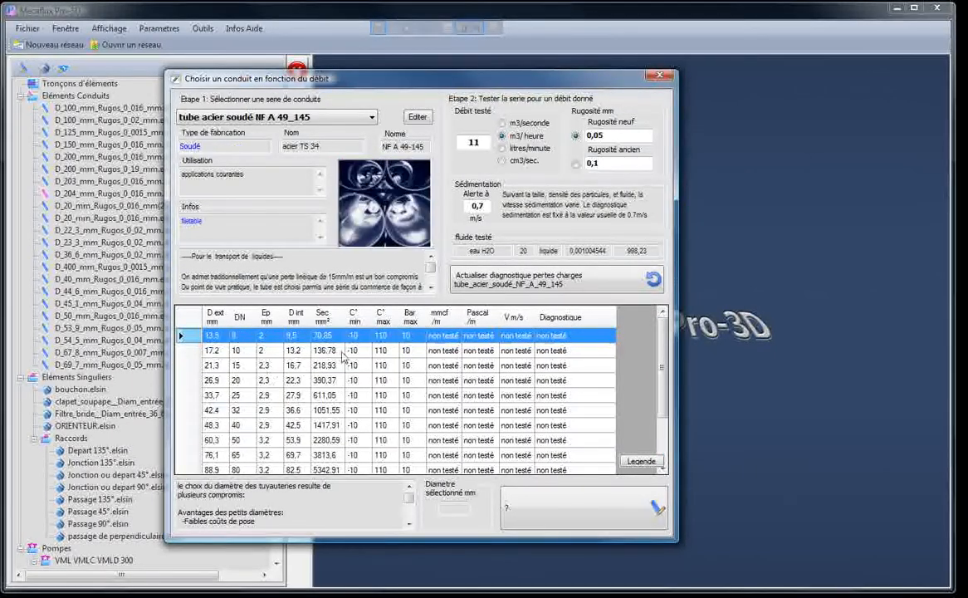
Step: Test the series for a flow of 11 m3/heure with the sedimentation alert disabled and select the DN 65 conduit
{"action": "double_click", "coordinate": [467, 142]}
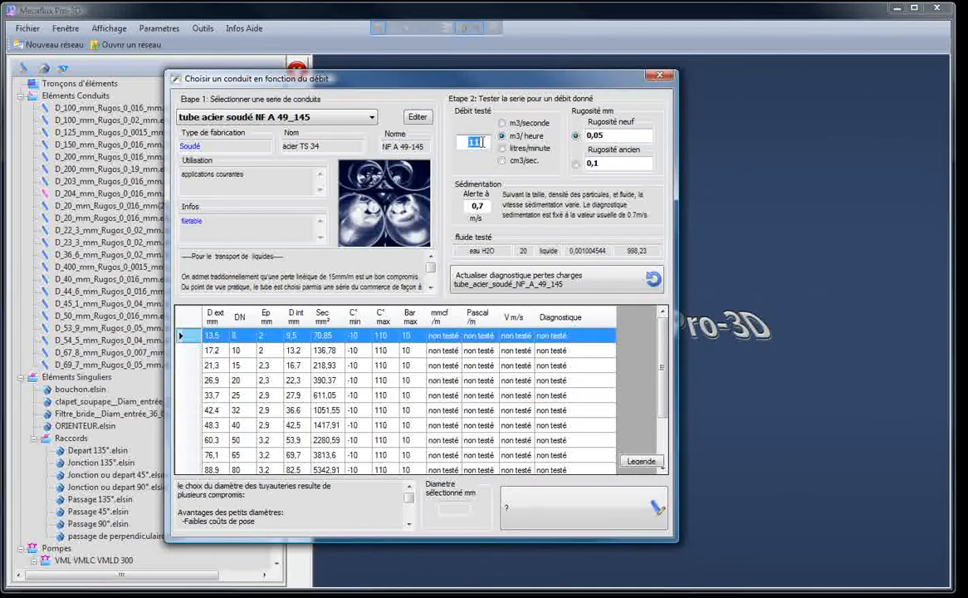
{"action": "left_click", "coordinate": [514, 286]}
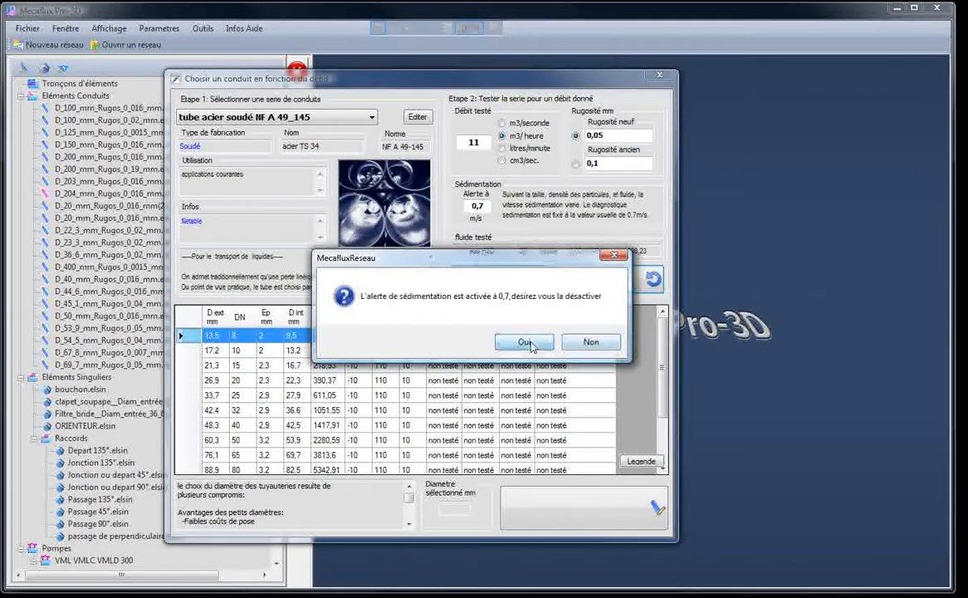
{"action": "left_click", "coordinate": [526, 343]}
{"action": "scroll", "coordinate": [664, 379], "scroll_direction": "down", "scroll_amount": 1}
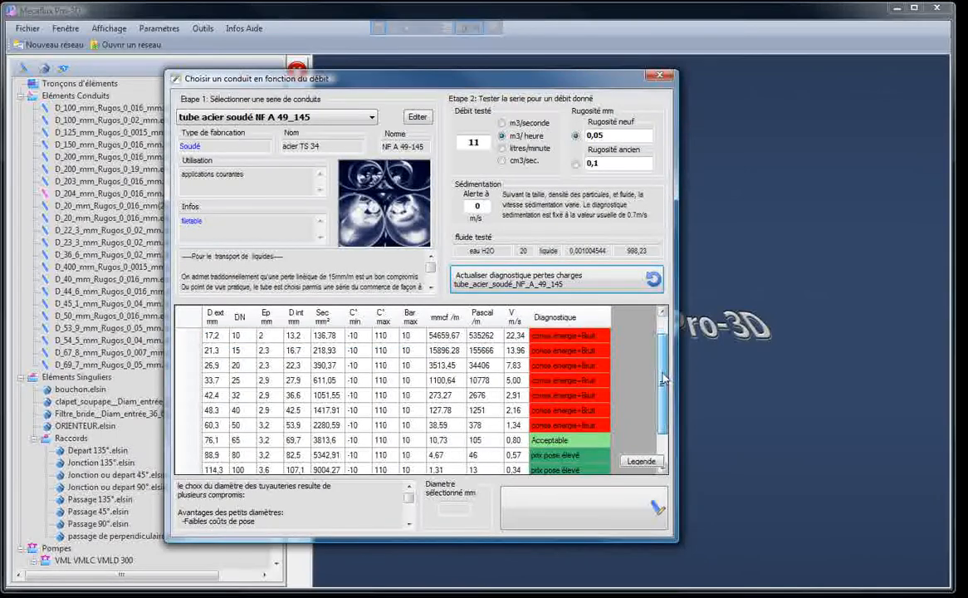
{"action": "left_click", "coordinate": [409, 443]}
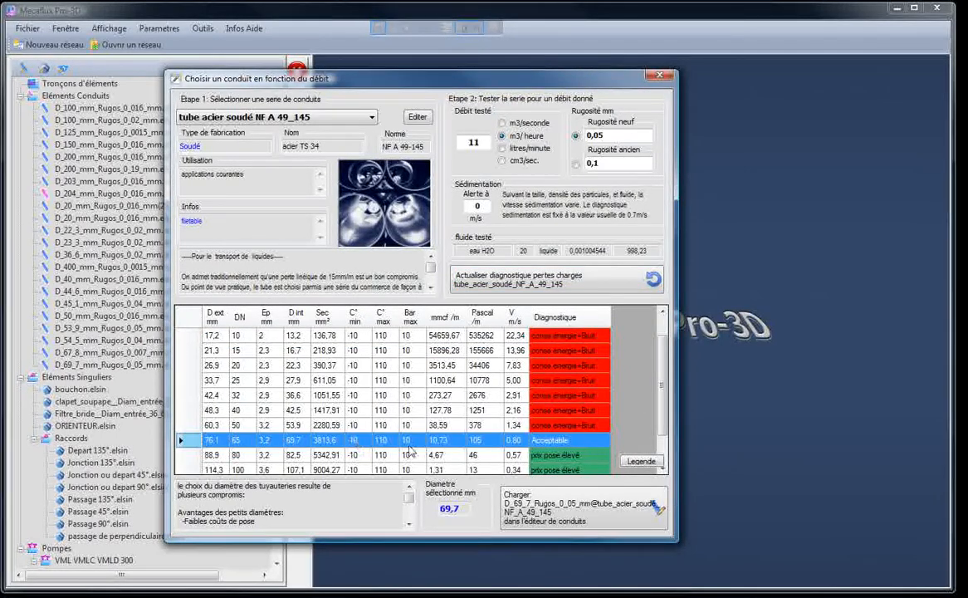
{"action": "scroll", "coordinate": [528, 409], "scroll_direction": "down", "scroll_amount": 1}
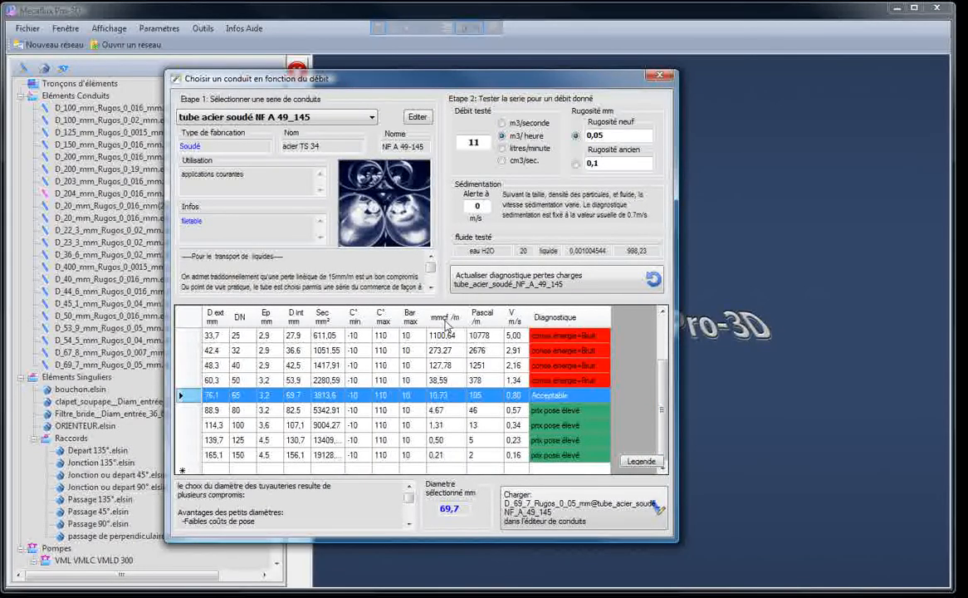
Step: Consult the diagnosis legend and load the selected 69,7 mm conduit into the conduit editor
{"action": "left_click", "coordinate": [445, 365]}
{"action": "left_click", "coordinate": [443, 398]}
{"action": "left_click", "coordinate": [635, 463]}
{"action": "mouse_move", "coordinate": [558, 350]}
{"action": "left_mouse_down"}
{"action": "mouse_move", "coordinate": [559, 408]}
{"action": "mouse_move", "coordinate": [559, 333]}
{"action": "left_mouse_up"}
{"action": "left_click", "coordinate": [562, 316]}
{"action": "left_click", "coordinate": [540, 511]}
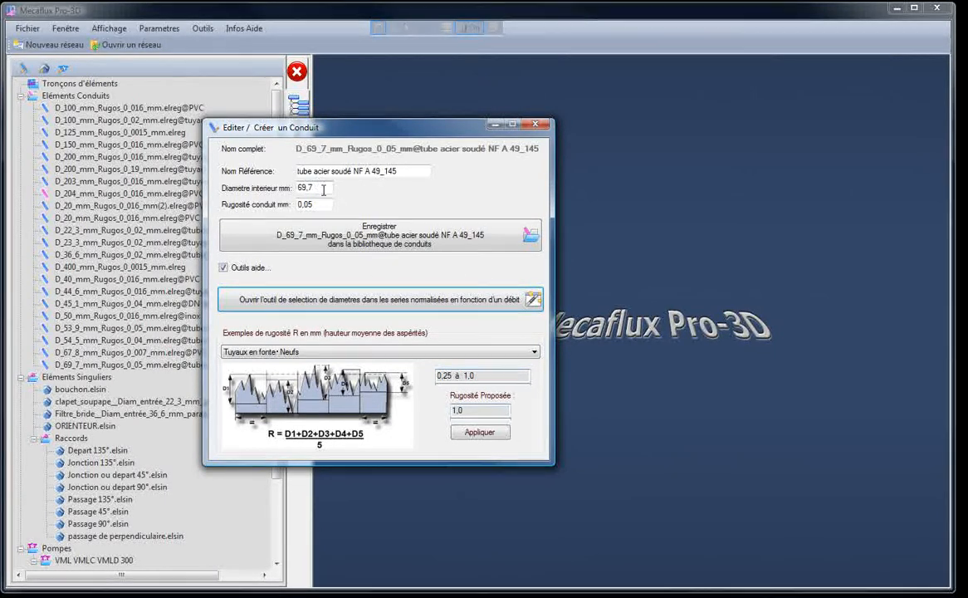
Step: Try to save the 69,7 mm conduit in the library, cancel its renaming and close the conduit editor
{"action": "left_click_drag", "start_coordinate": [314, 186], "coordinate": [284, 189]}
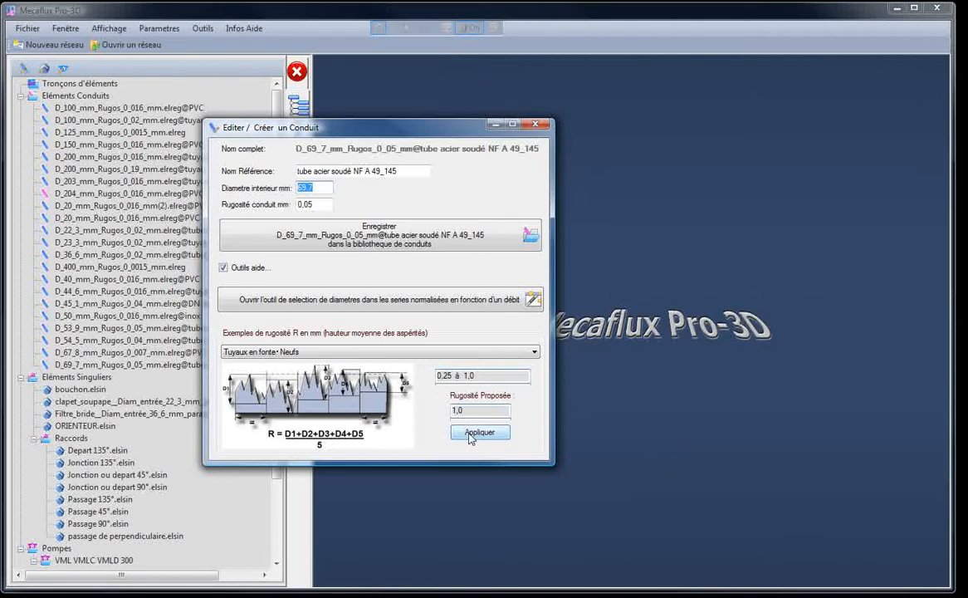
{"action": "left_click", "coordinate": [354, 228]}
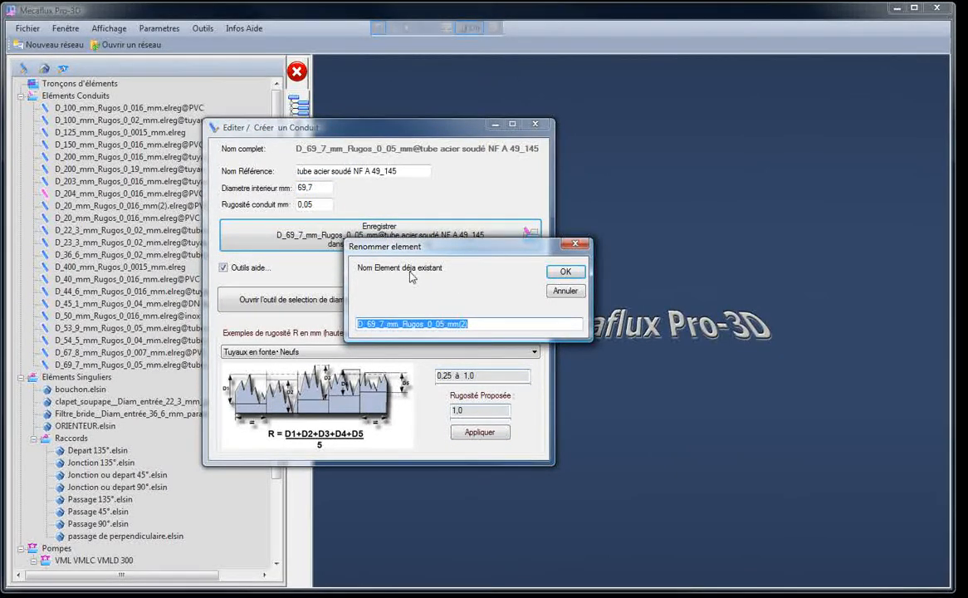
{"action": "left_click", "coordinate": [463, 324]}
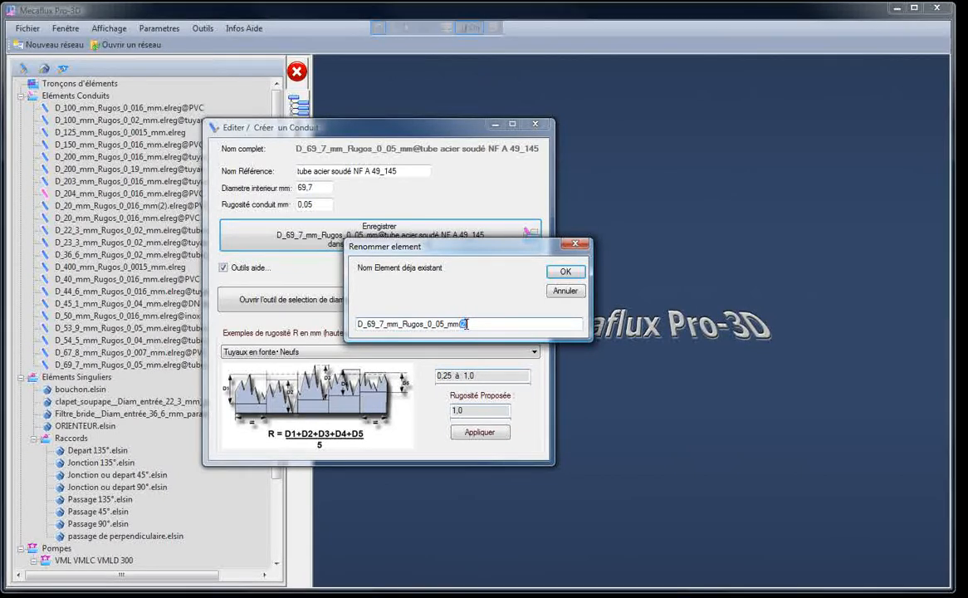
{"action": "left_click", "coordinate": [477, 323]}
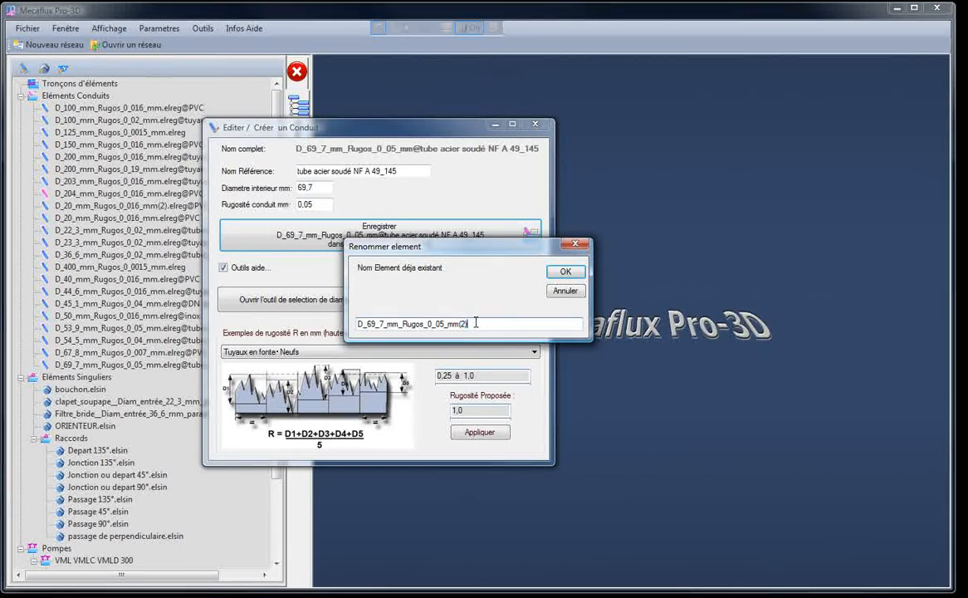
{"action": "left_click", "coordinate": [564, 291]}
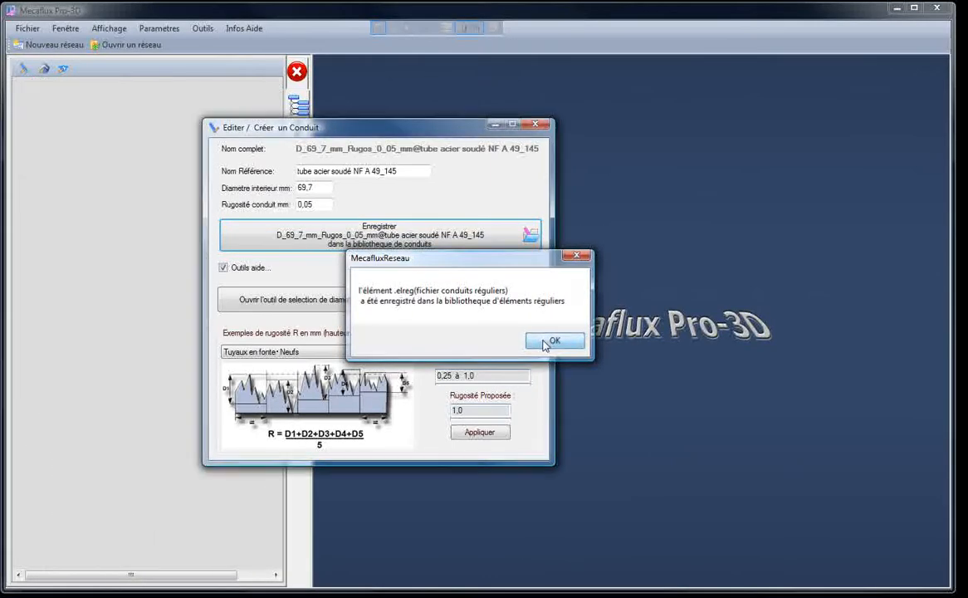
{"action": "left_click", "coordinate": [553, 340]}
{"action": "left_click", "coordinate": [539, 126]}
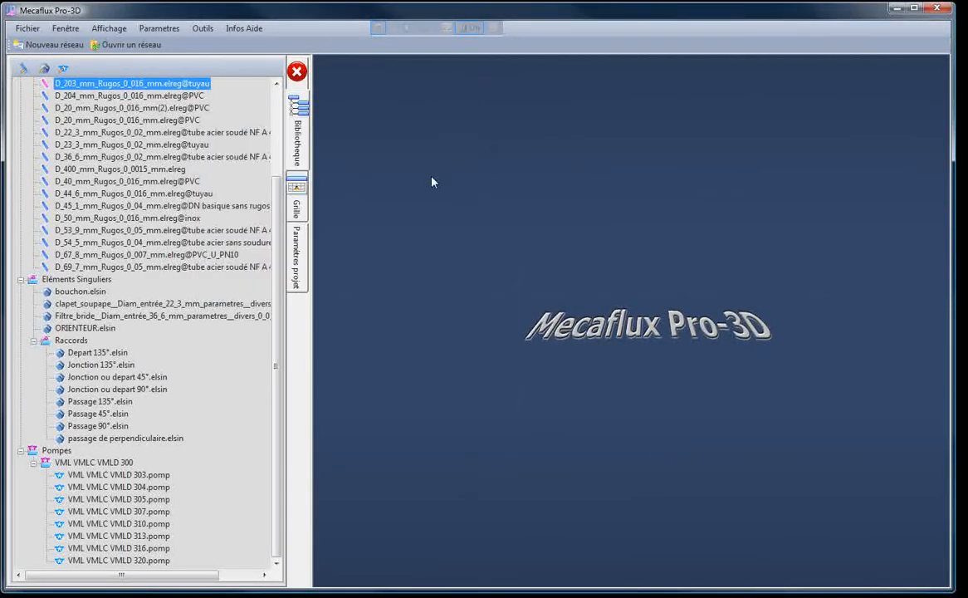
{"action": "scroll", "coordinate": [248, 166], "scroll_direction": "up", "scroll_amount": 2}
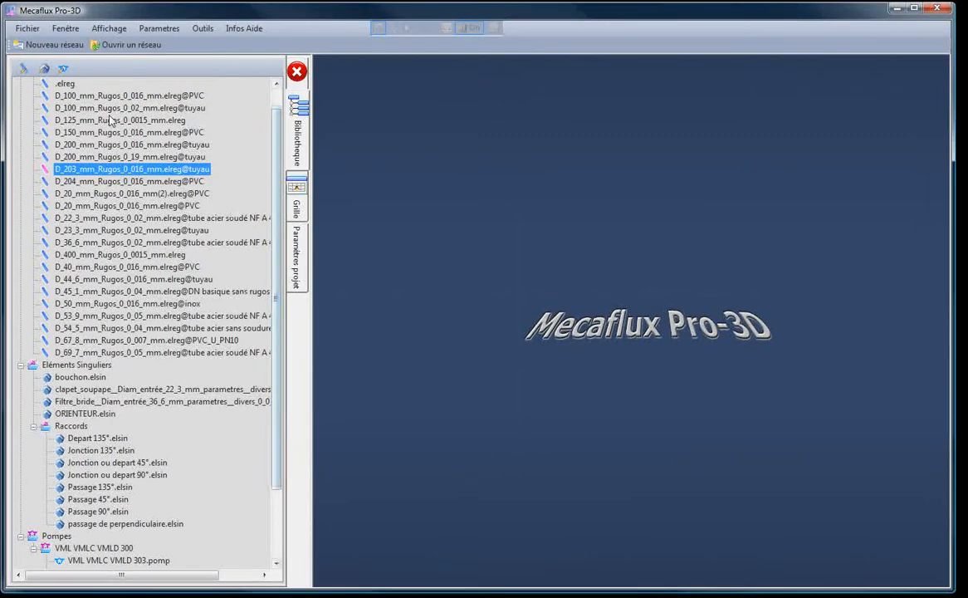
{"action": "scroll", "coordinate": [253, 162], "scroll_direction": "up", "scroll_amount": 1}
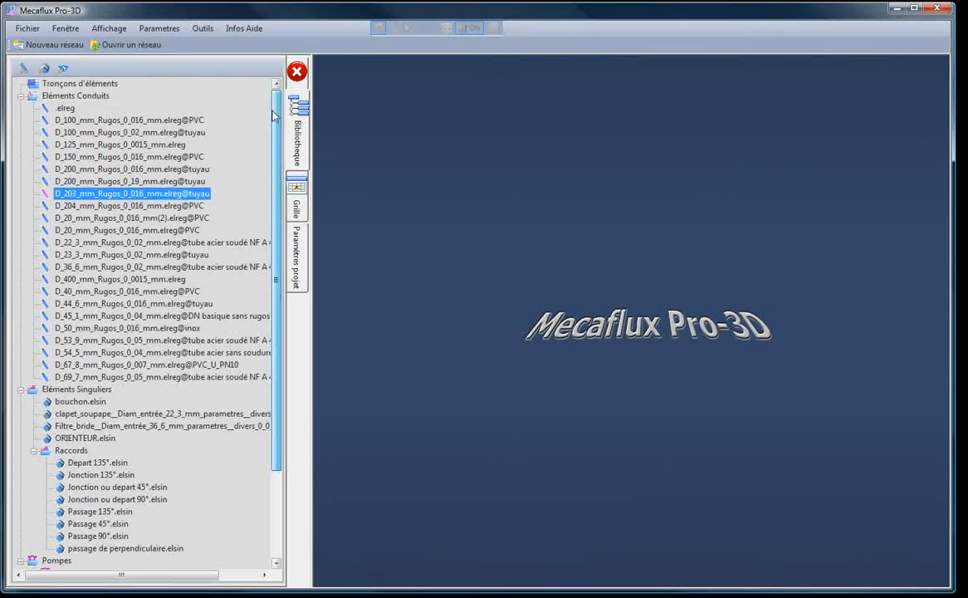
Step: Collapse the Eléments Conduits list, open the Mecaflux Standard toolbox and set the conduit diameter to 206 mm
{"action": "left_click", "coordinate": [19, 97]}
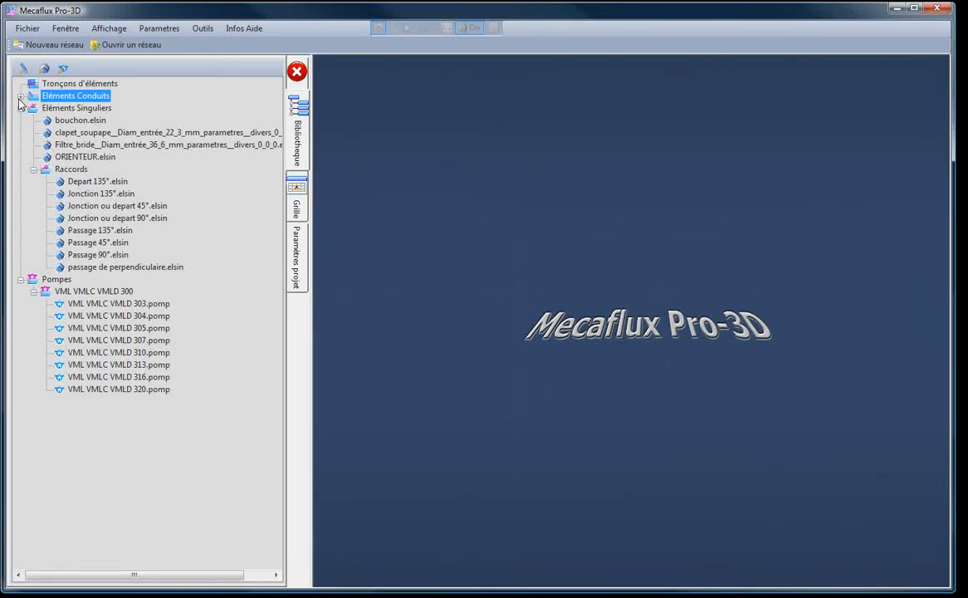
{"action": "left_click", "coordinate": [202, 28]}
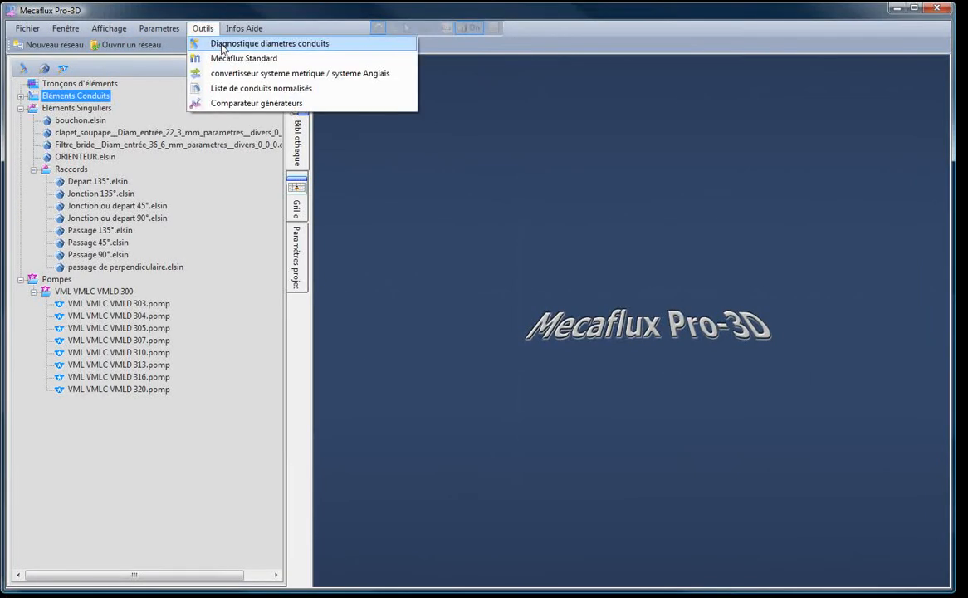
{"action": "left_click", "coordinate": [217, 58]}
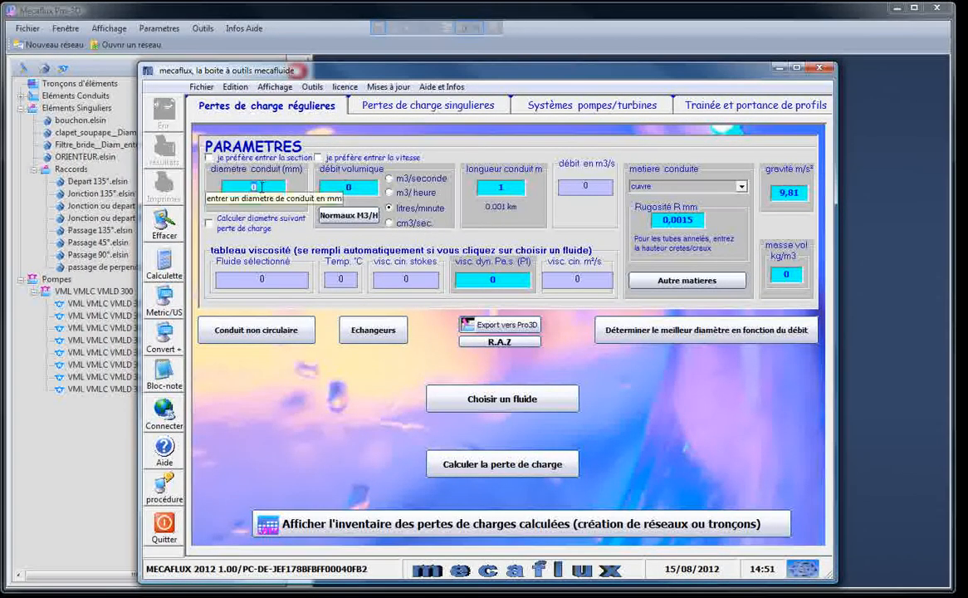
{"action": "left_click", "coordinate": [260, 187]}
{"action": "type", "text": "2"}
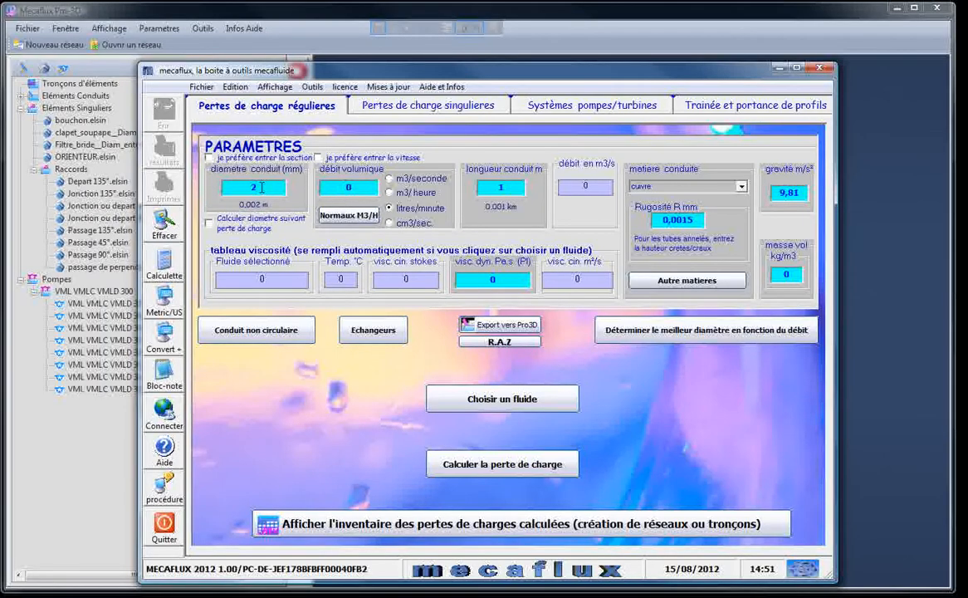
{"action": "type", "text": "06"}
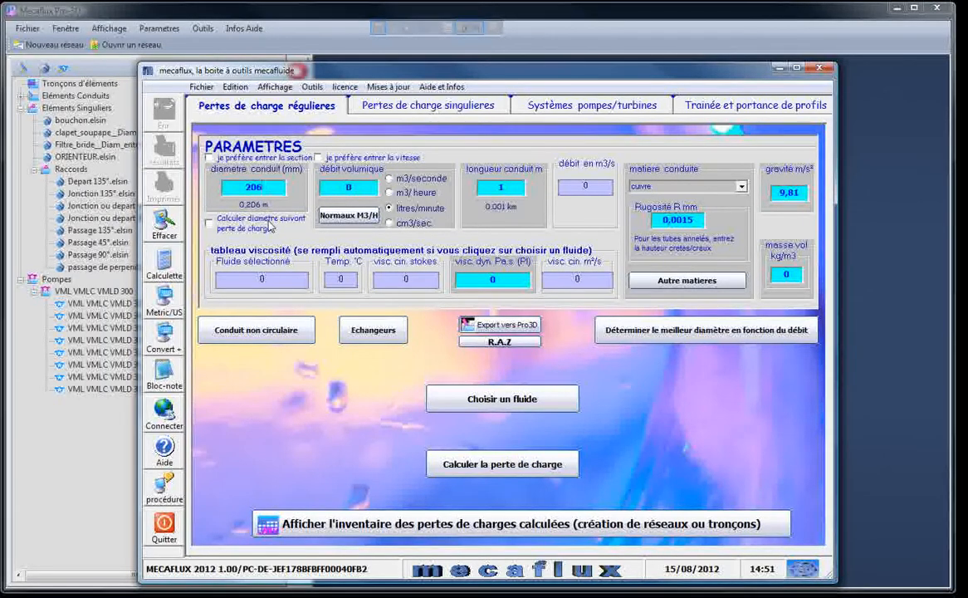
Step: Set the volume flow to 1 litre/minute and the conduit length to 1 m
{"action": "left_click", "coordinate": [348, 188]}
{"action": "type", "text": "1"}
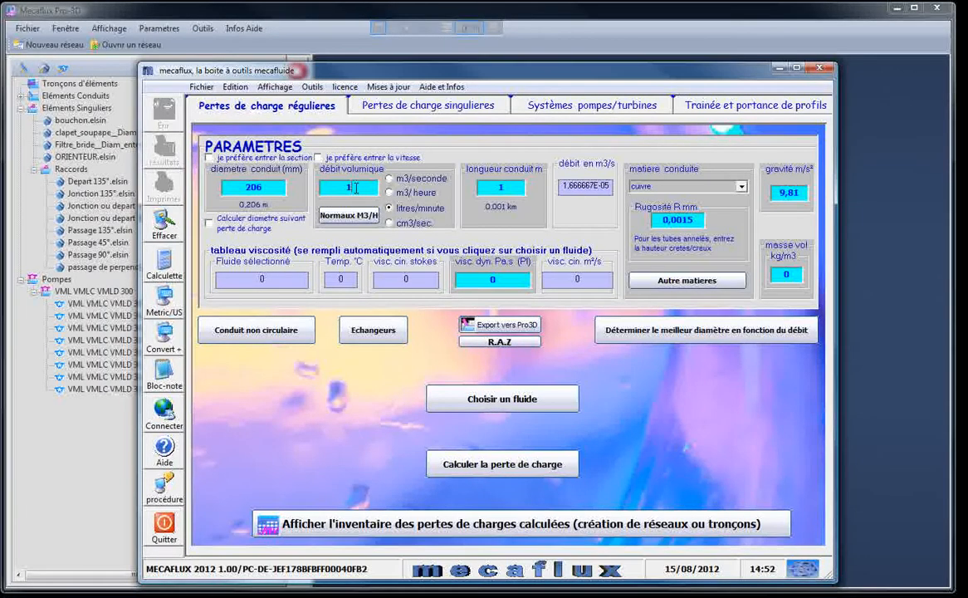
{"action": "left_click", "coordinate": [511, 187]}
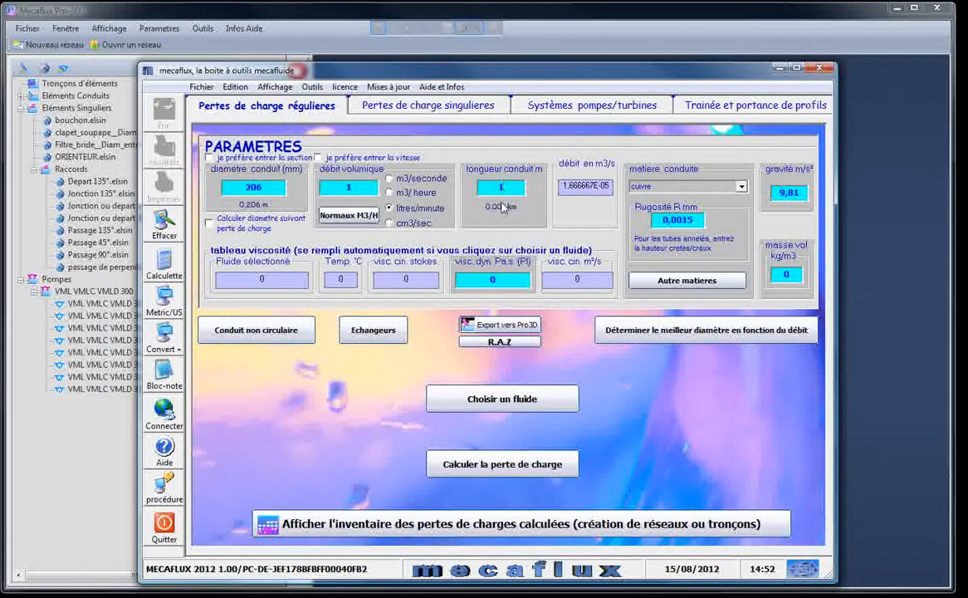
{"action": "type", "text": "2"}
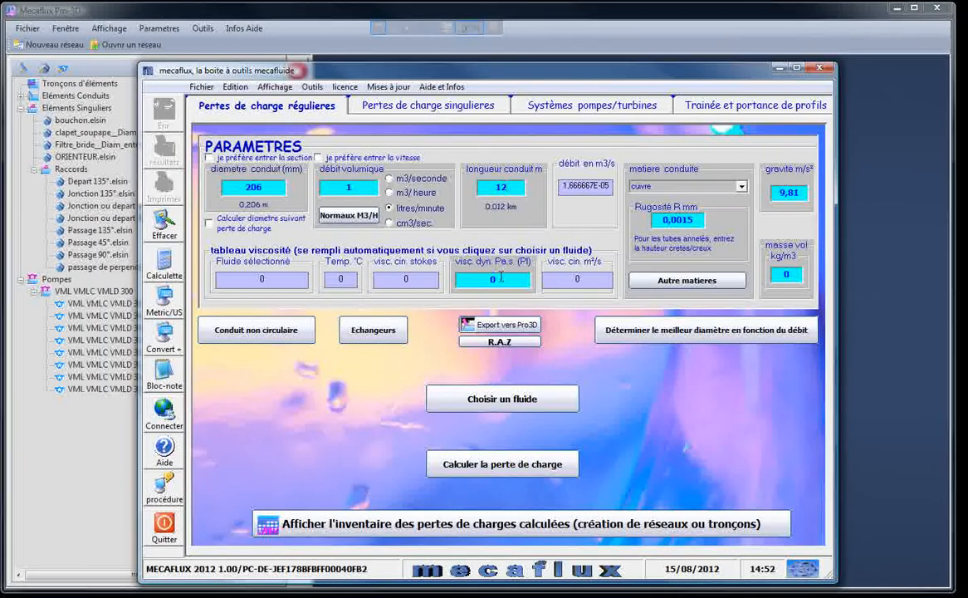
{"action": "double_click", "coordinate": [514, 185]}
{"action": "type", "text": "1"}
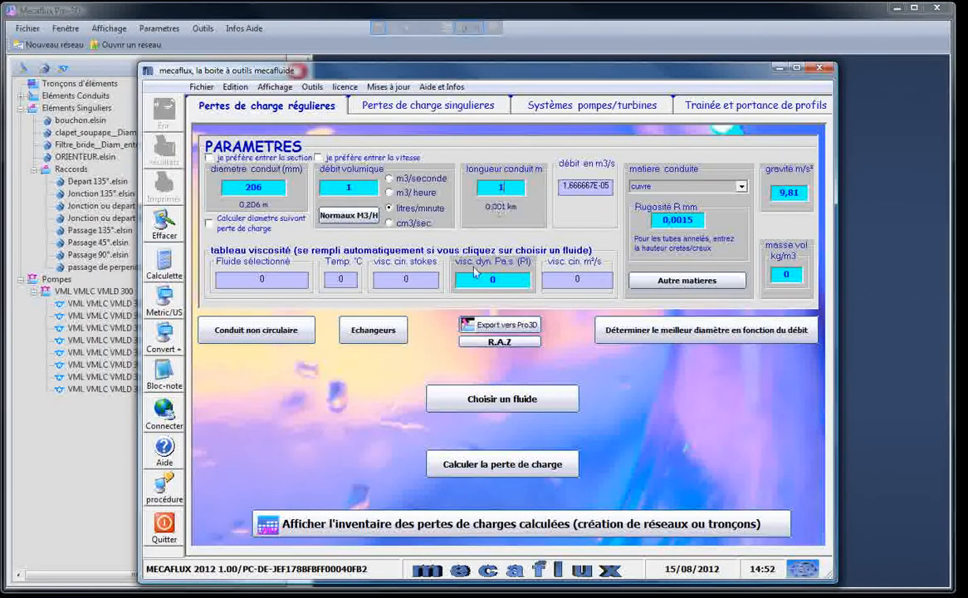
Step: Choose eau H2O at 10 °C as the fluid for the calculation
{"action": "left_click", "coordinate": [521, 402]}
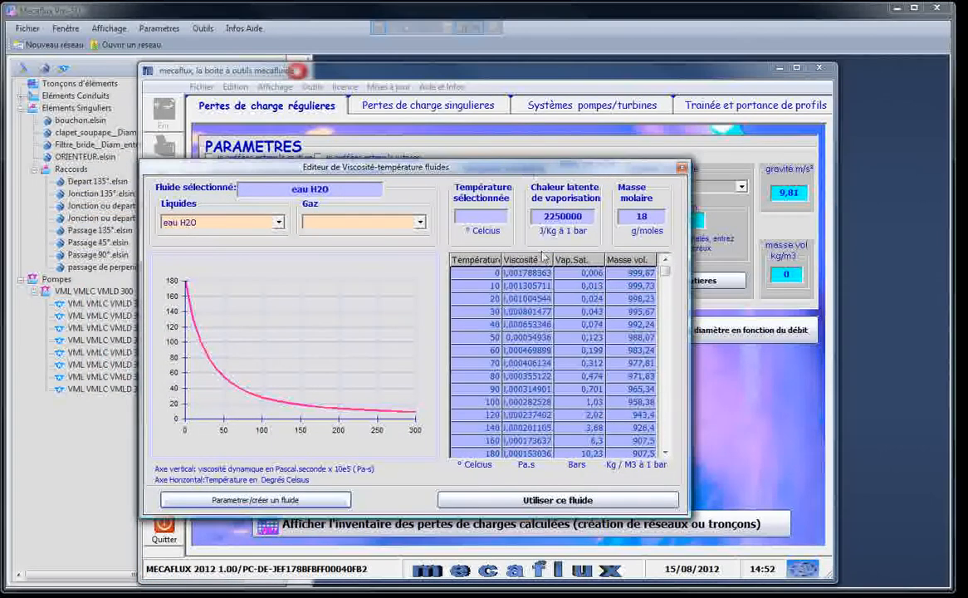
{"action": "left_click", "coordinate": [482, 255]}
{"action": "left_click", "coordinate": [513, 501]}
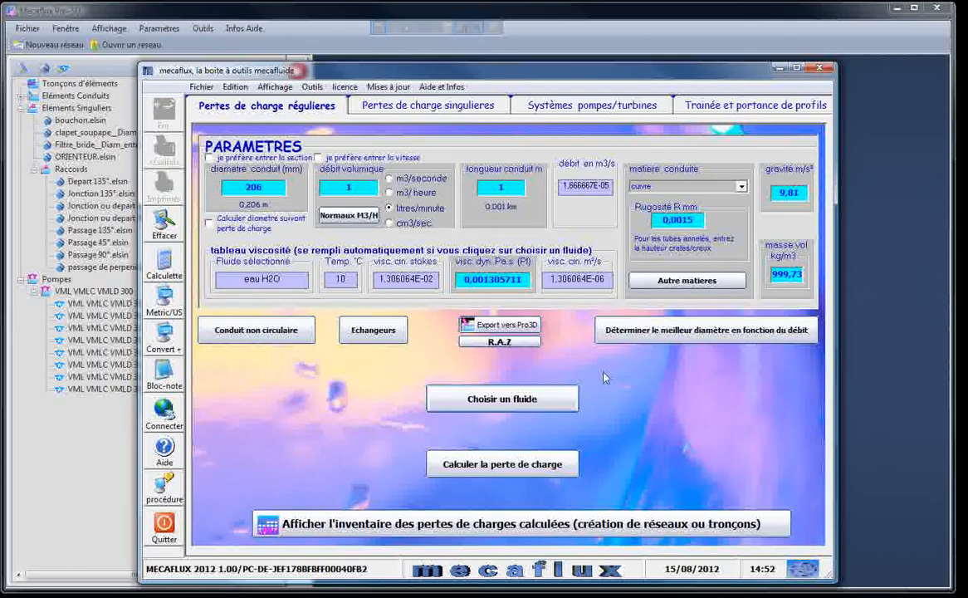
Step: Export the 206 mm cuivre conduit to the Mecaflux Pro-3D library of conduits
{"action": "left_click_drag", "start_coordinate": [457, 76], "coordinate": [439, 61]}
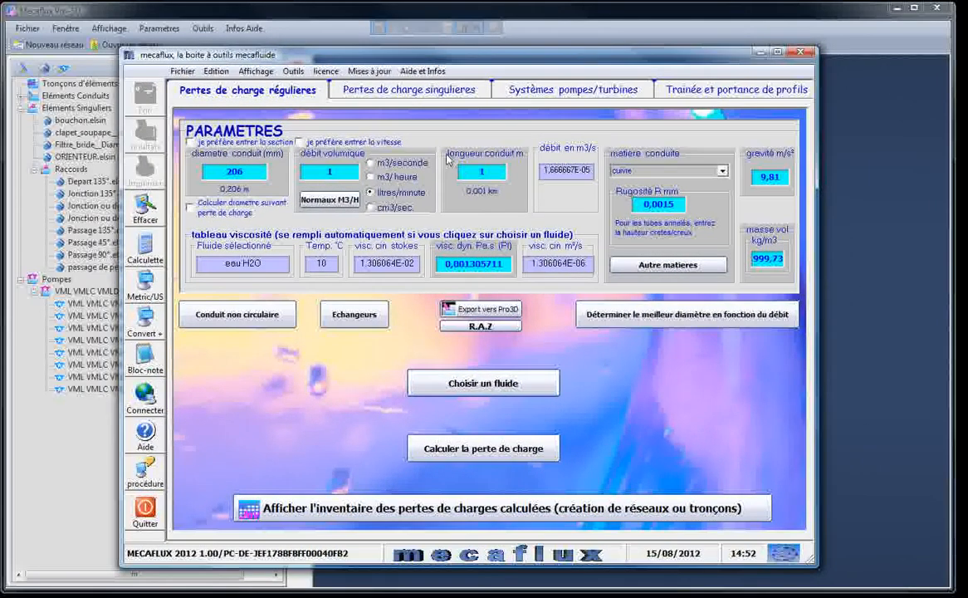
{"action": "left_click", "coordinate": [495, 317]}
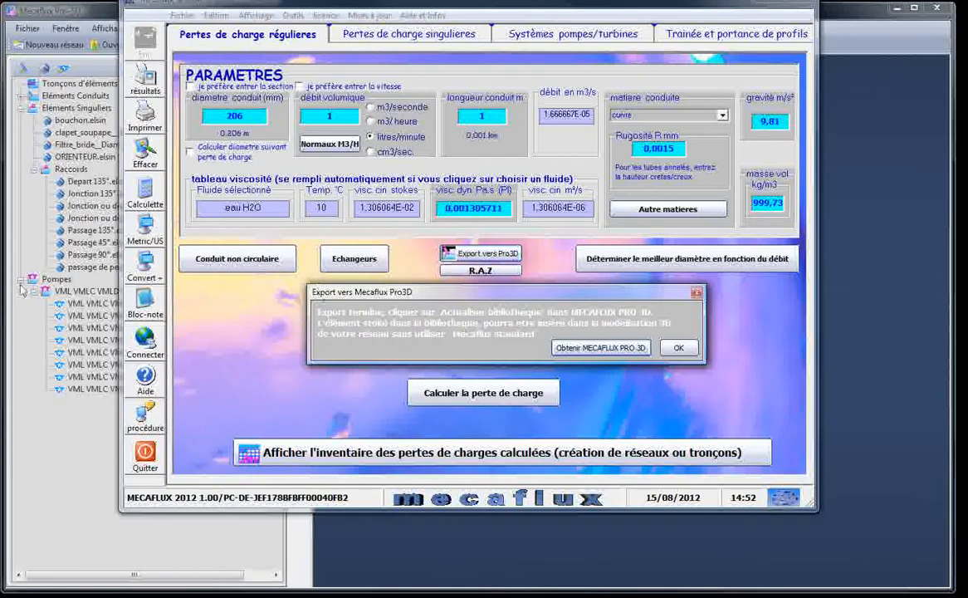
{"action": "left_click", "coordinate": [679, 348]}
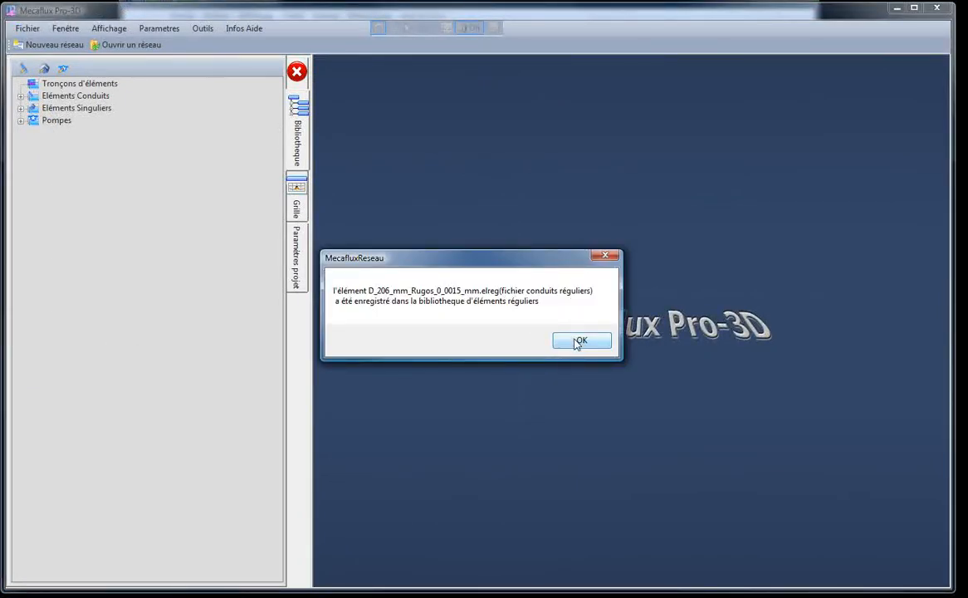
{"action": "left_click_drag", "start_coordinate": [447, 257], "coordinate": [463, 227]}
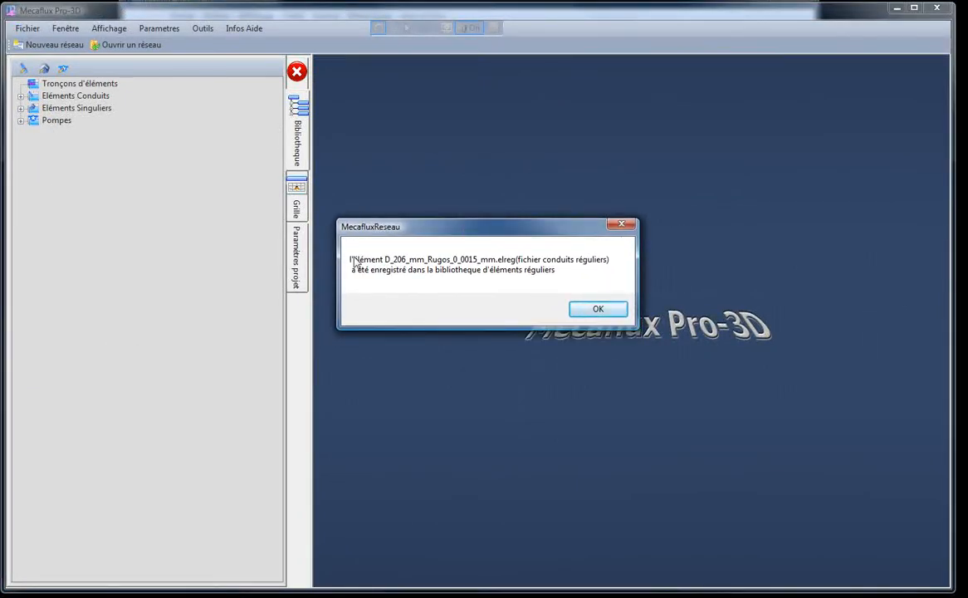
{"action": "left_click", "coordinate": [598, 308]}
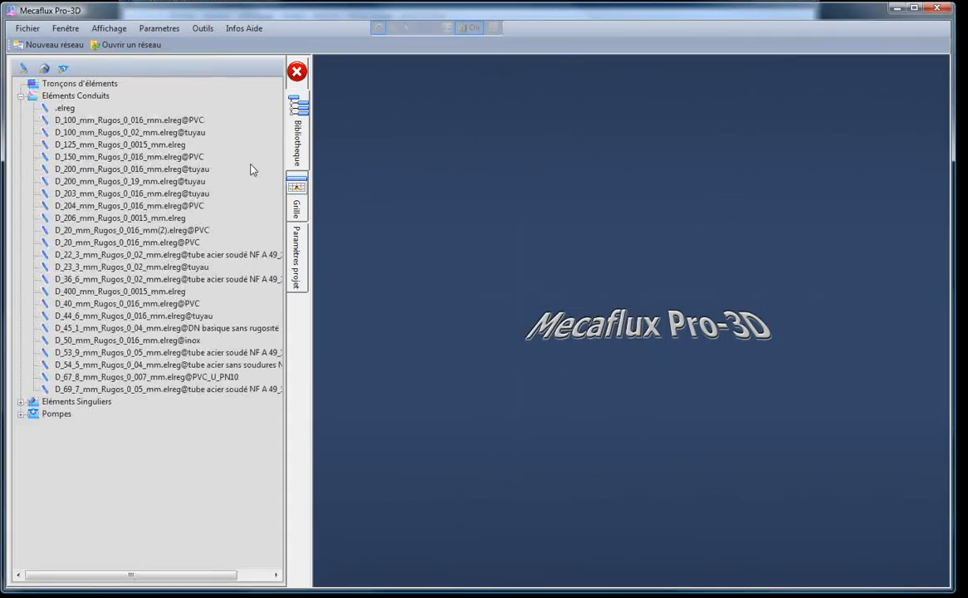
Step: Assign the reference name "conduit export" to the unnamed .elreg conduit in the library
{"action": "left_click", "coordinate": [69, 110]}
{"action": "right_click", "coordinate": [72, 117]}
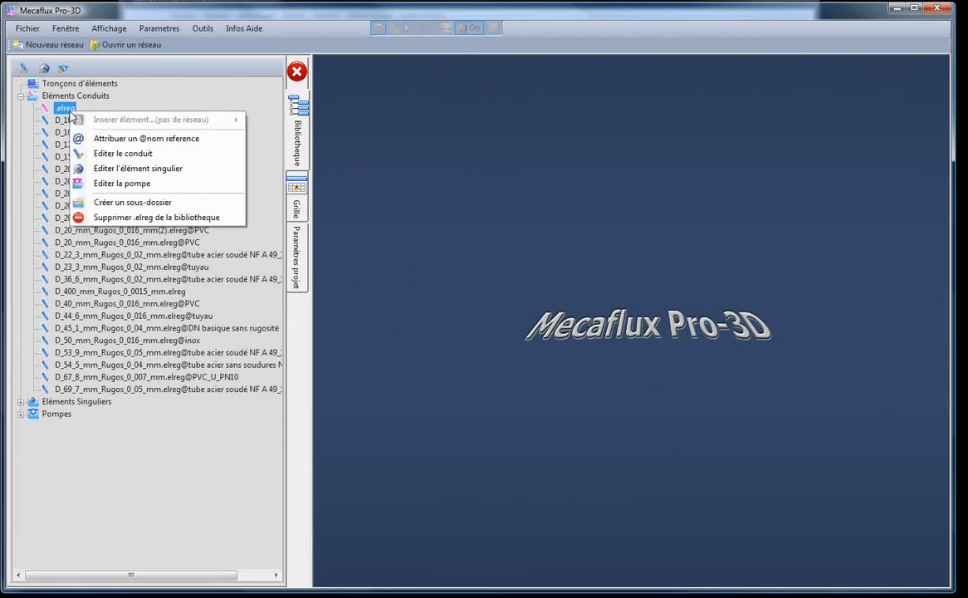
{"action": "left_click", "coordinate": [123, 139]}
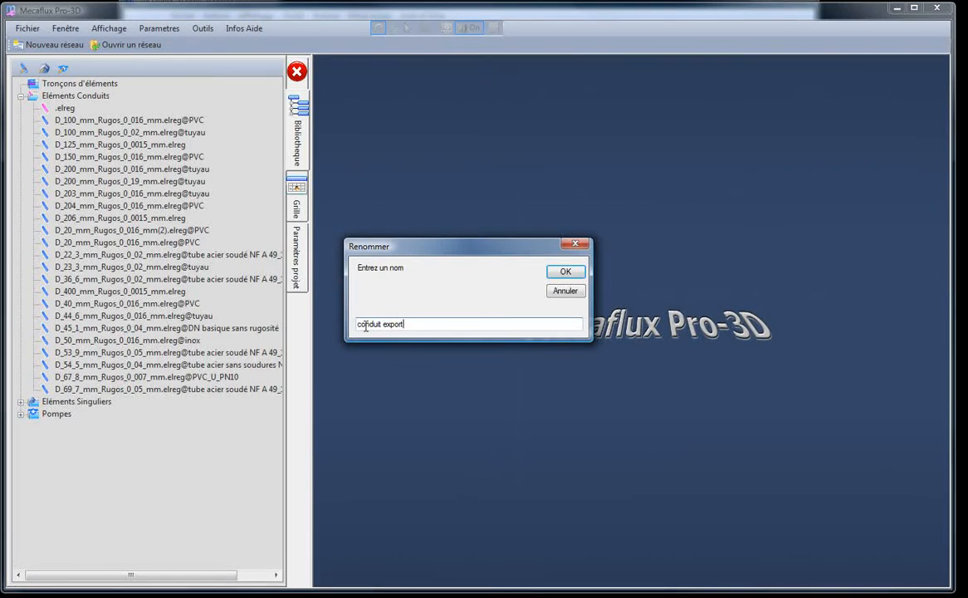
{"action": "type", "text": "conduit export"}
{"action": "left_click", "coordinate": [563, 274]}
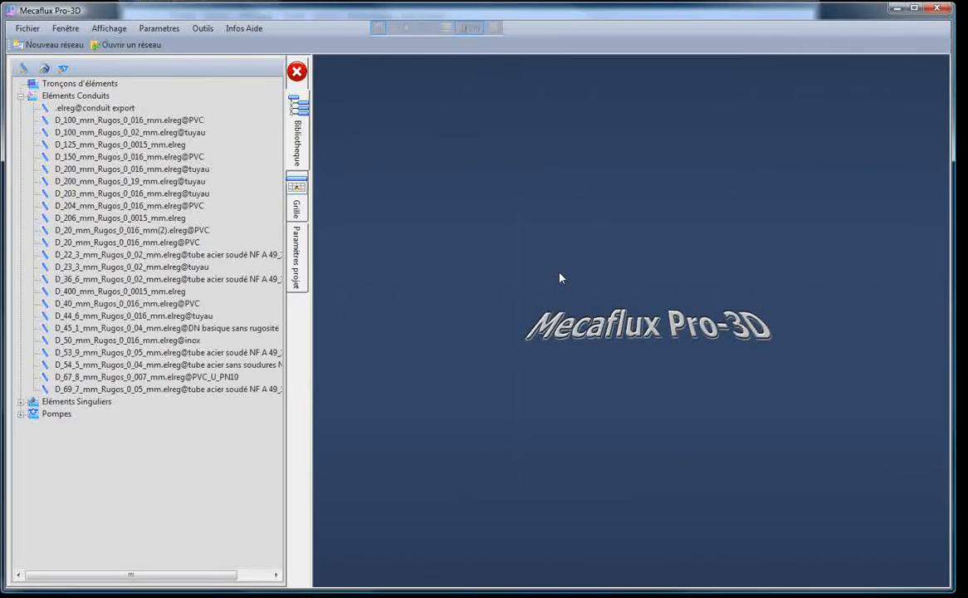
Step: Dismiss the export notice and close the Mecaflux Standard toolbox
{"action": "left_click", "coordinate": [103, 108]}
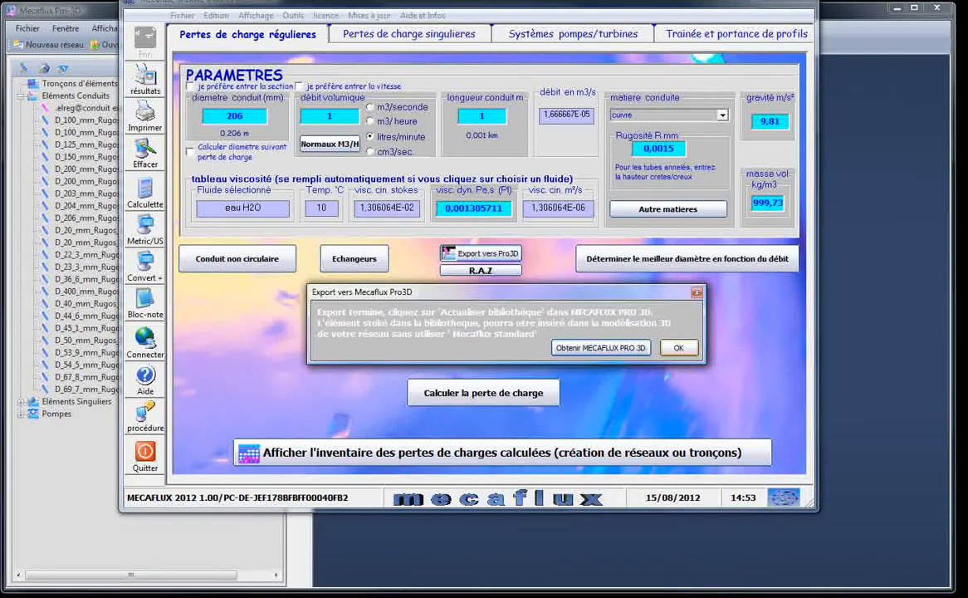
{"action": "left_click", "coordinate": [678, 348]}
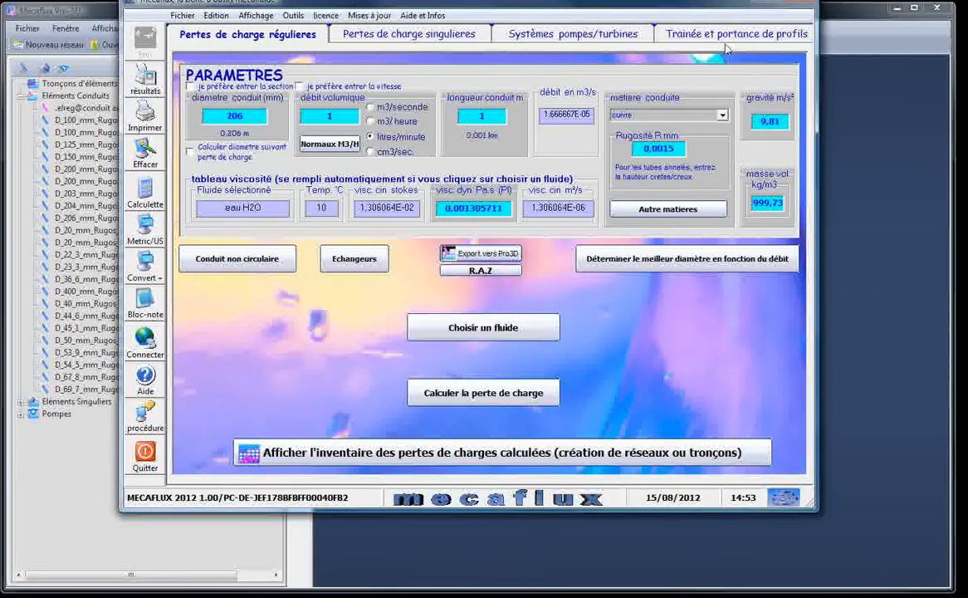
{"action": "left_click_drag", "start_coordinate": [708, 3], "coordinate": [698, 27]}
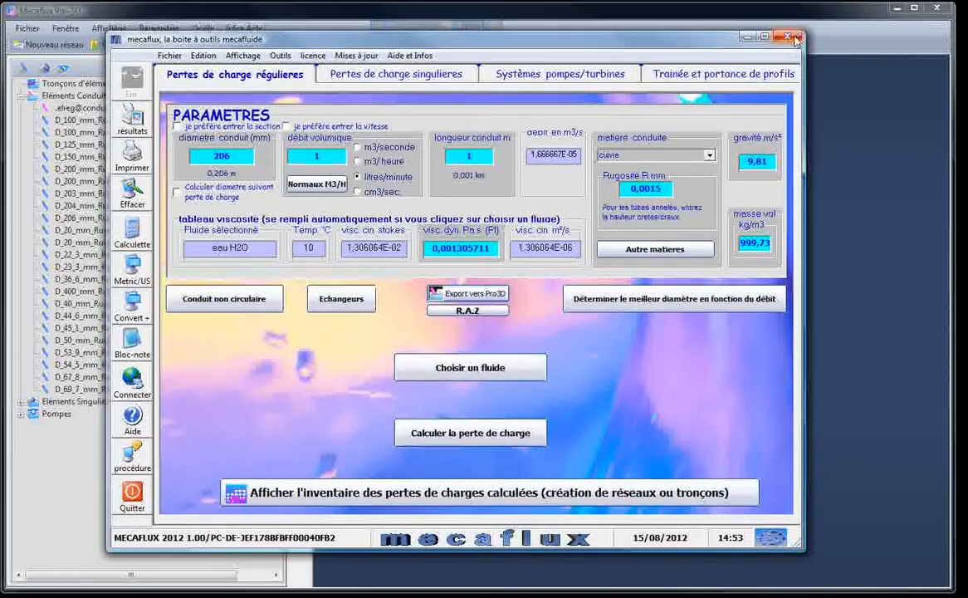
{"action": "left_click", "coordinate": [794, 37]}
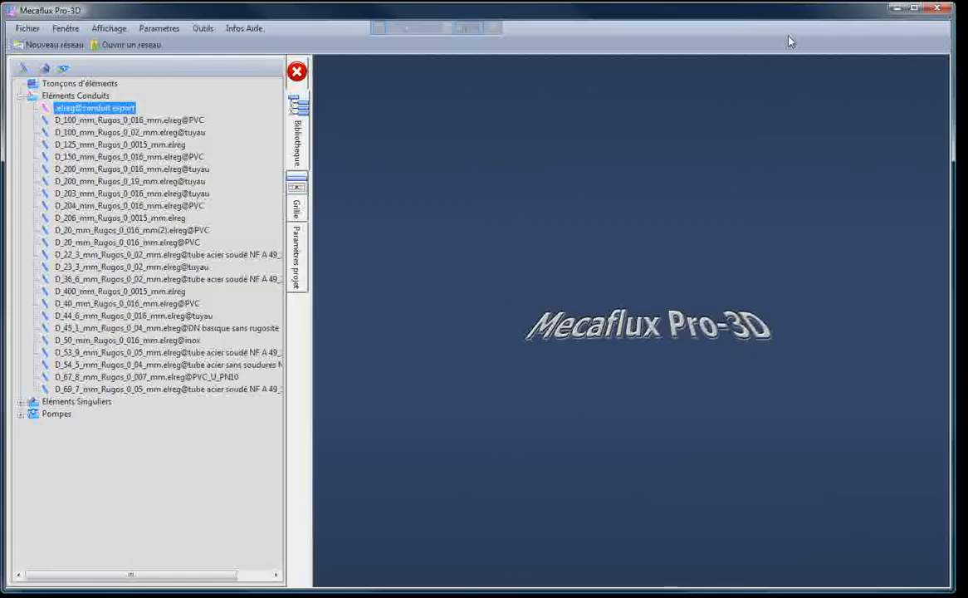
Step: Delete the .elreg@conduit export element permanently from the library
{"action": "left_click", "coordinate": [46, 99]}
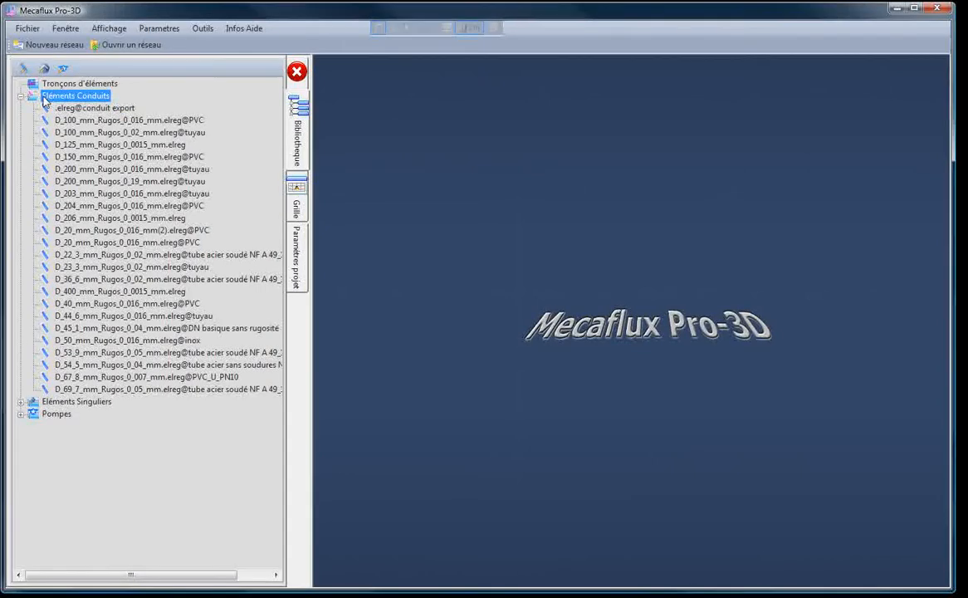
{"action": "left_click", "coordinate": [65, 110]}
{"action": "right_click", "coordinate": [68, 114]}
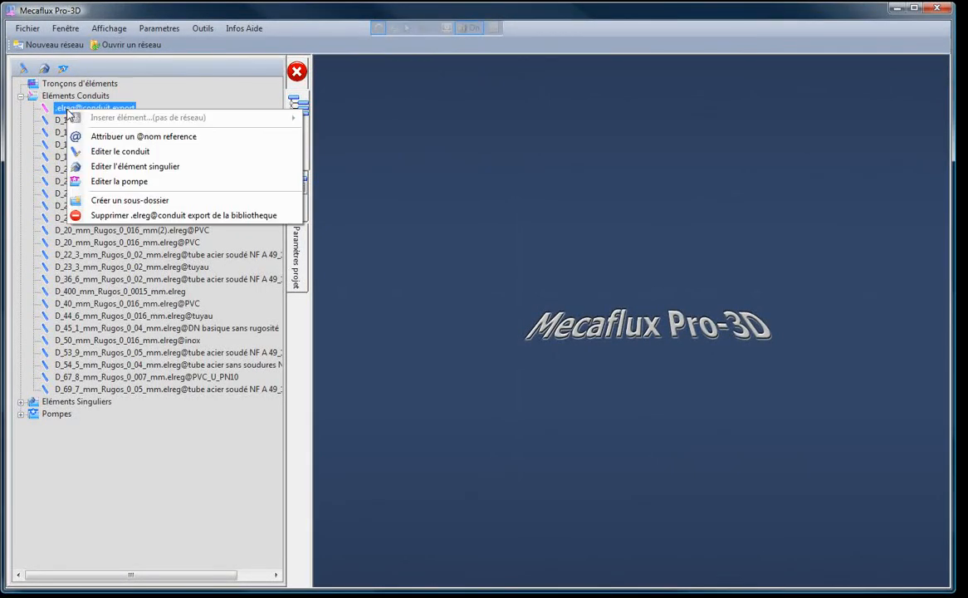
{"action": "left_click", "coordinate": [108, 215]}
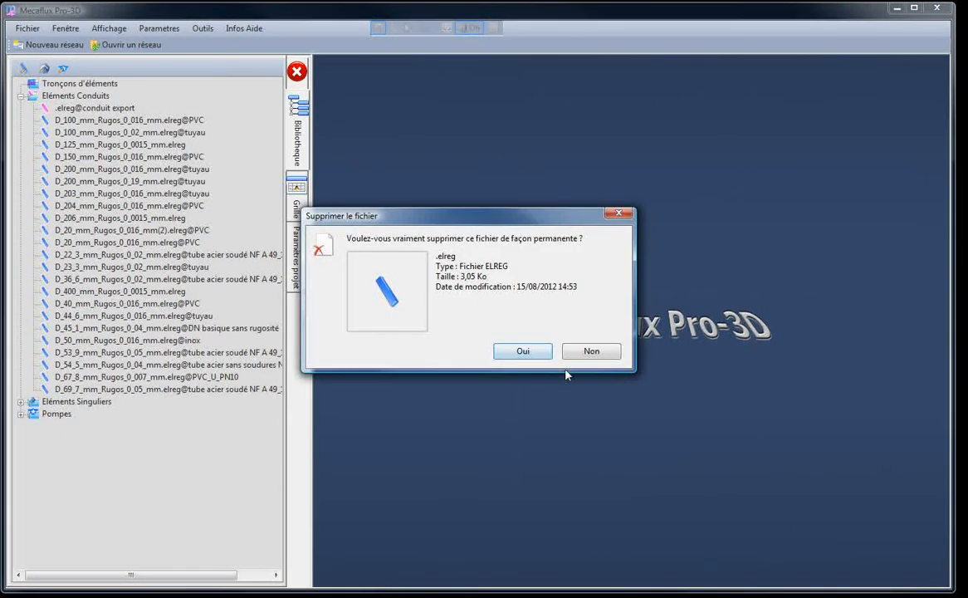
{"action": "left_click", "coordinate": [540, 351]}
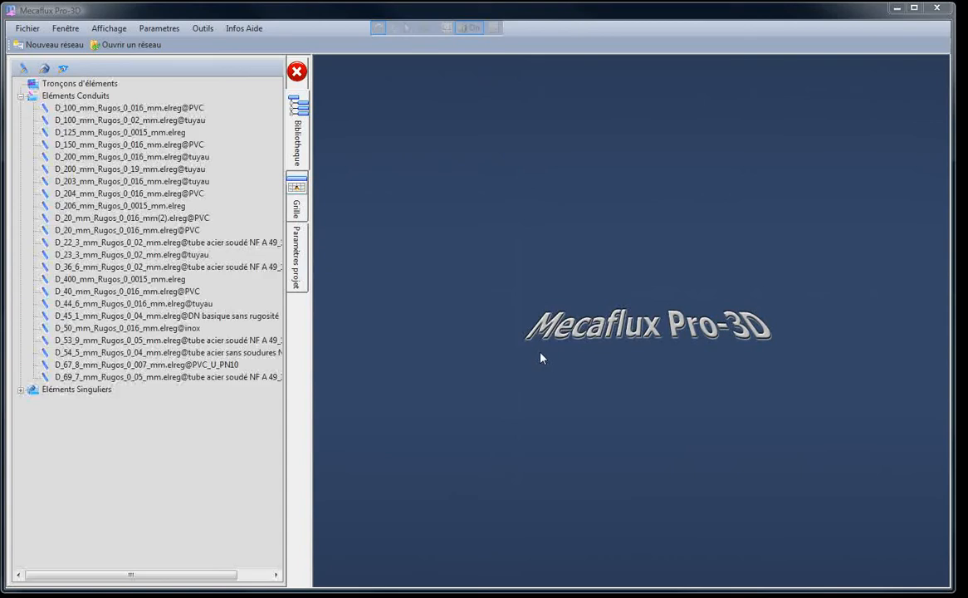
Step: Create a subfolder named "projet ecole" under Eléments Conduits and expand the conduit list
{"action": "right_click", "coordinate": [87, 97]}
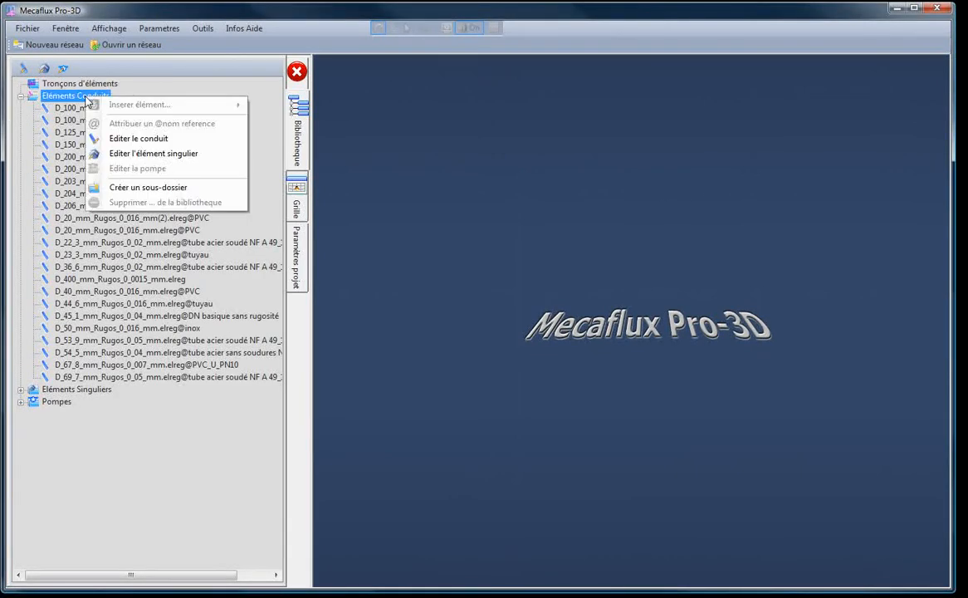
{"action": "left_click", "coordinate": [138, 187]}
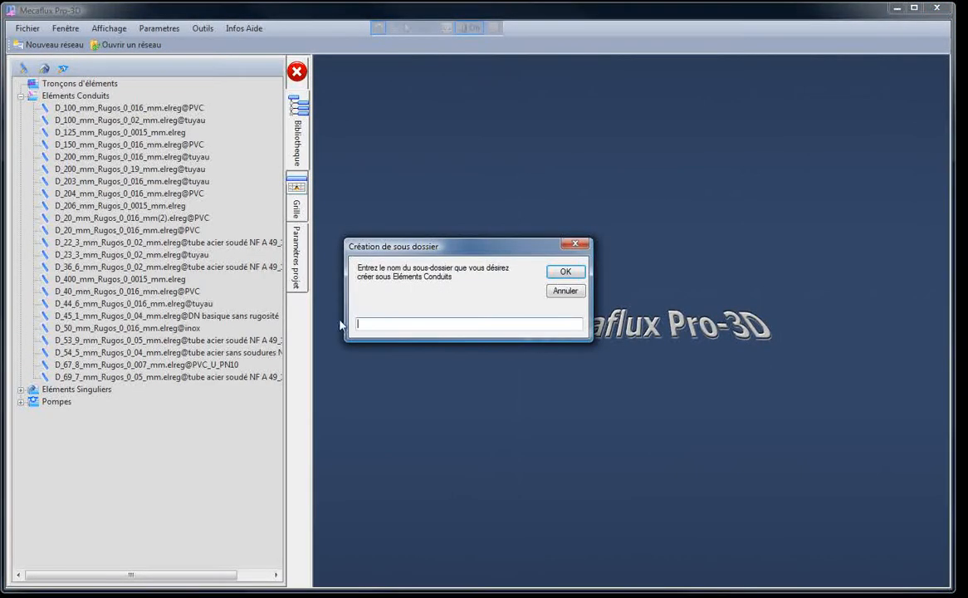
{"action": "type", "text": "projet ecole"}
{"action": "left_click", "coordinate": [565, 271]}
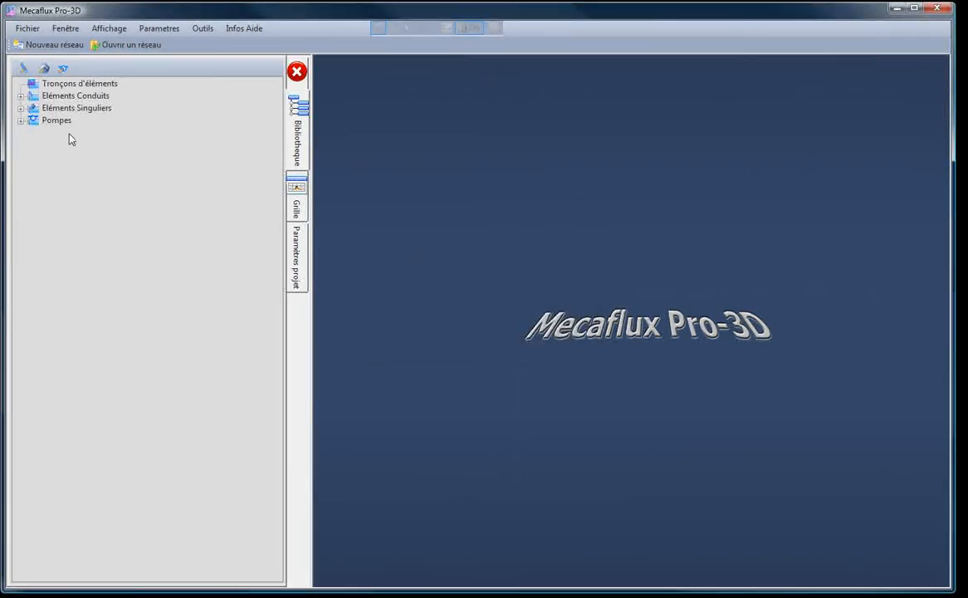
{"action": "left_click", "coordinate": [20, 96]}
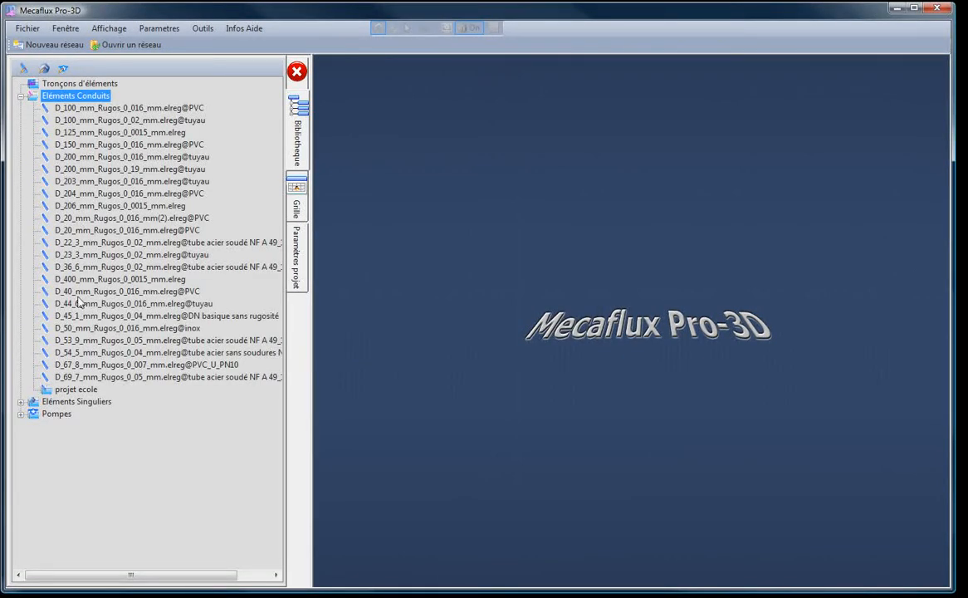
Step: Move the 69,7 mm conduit into the projet ecole subfolder and collapse the Eléments Singuliers and Pompes branches
{"action": "left_click", "coordinate": [74, 389]}
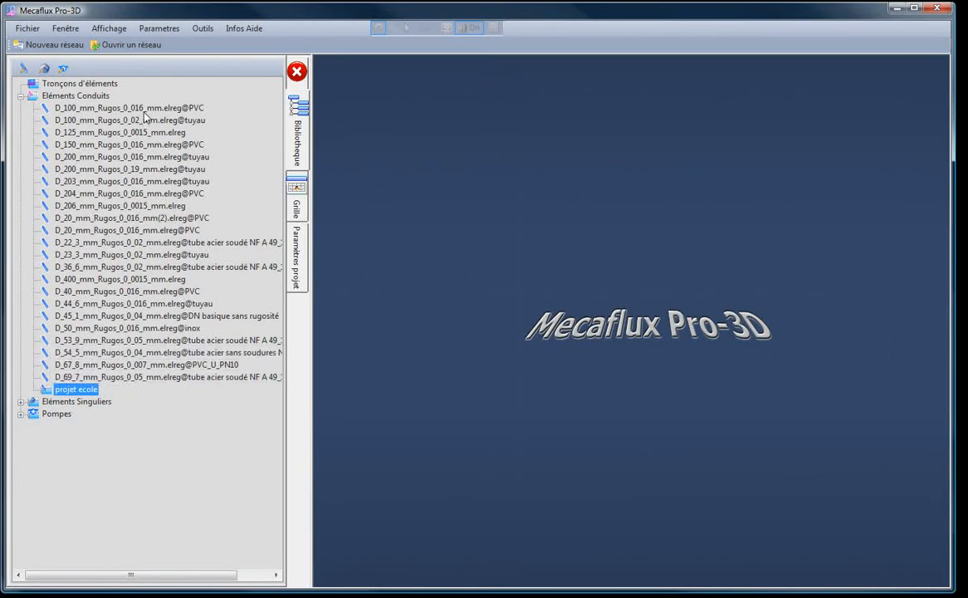
{"action": "left_click", "coordinate": [106, 380]}
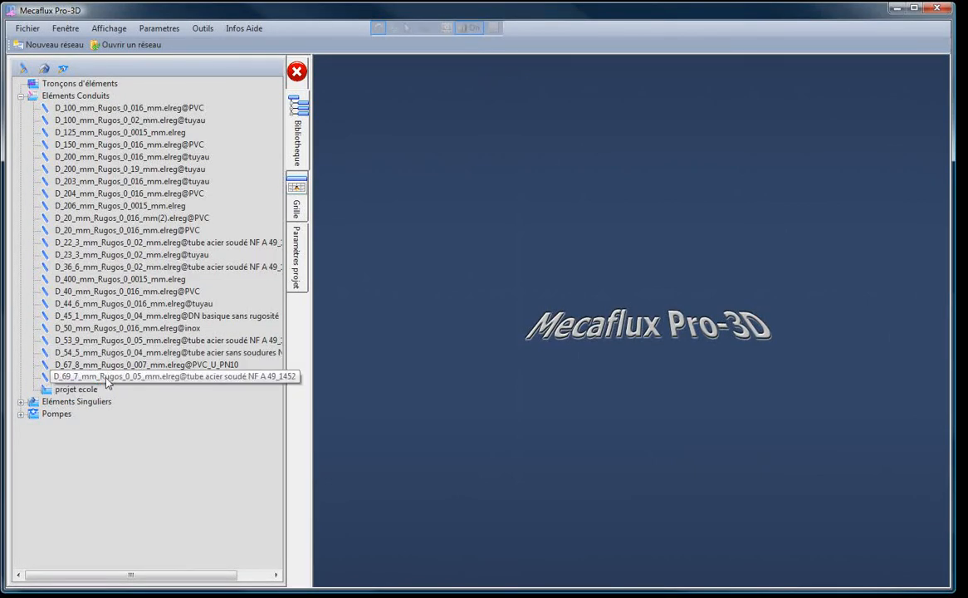
{"action": "left_click_drag", "start_coordinate": [106, 380], "coordinate": [83, 395]}
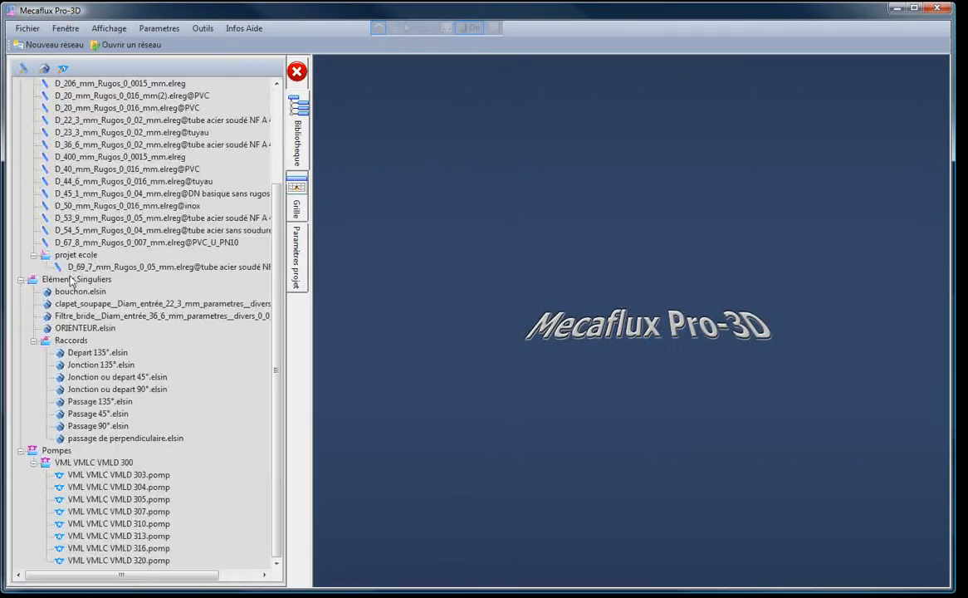
{"action": "left_click", "coordinate": [79, 266]}
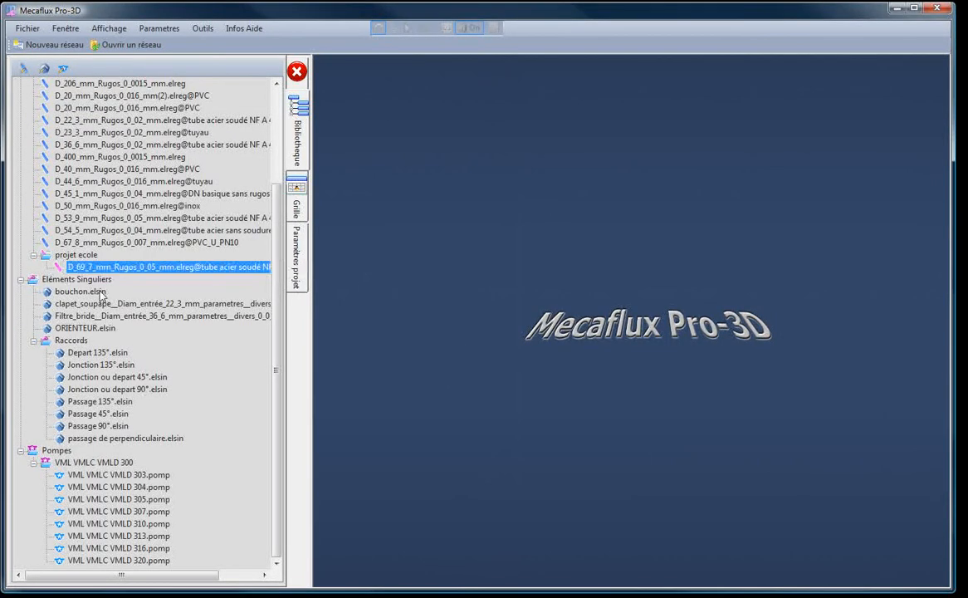
{"action": "left_click", "coordinate": [21, 279]}
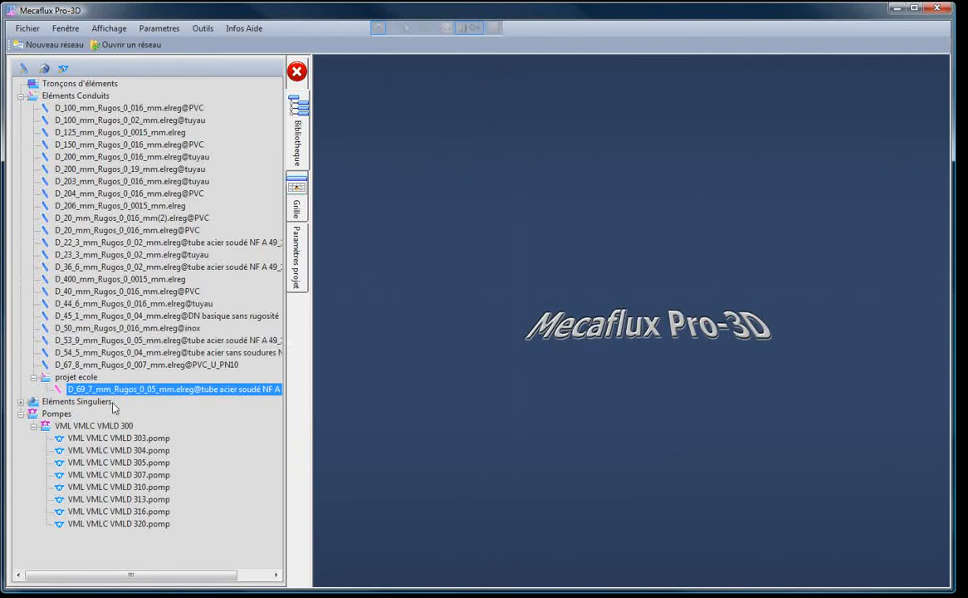
{"action": "left_click", "coordinate": [20, 414]}
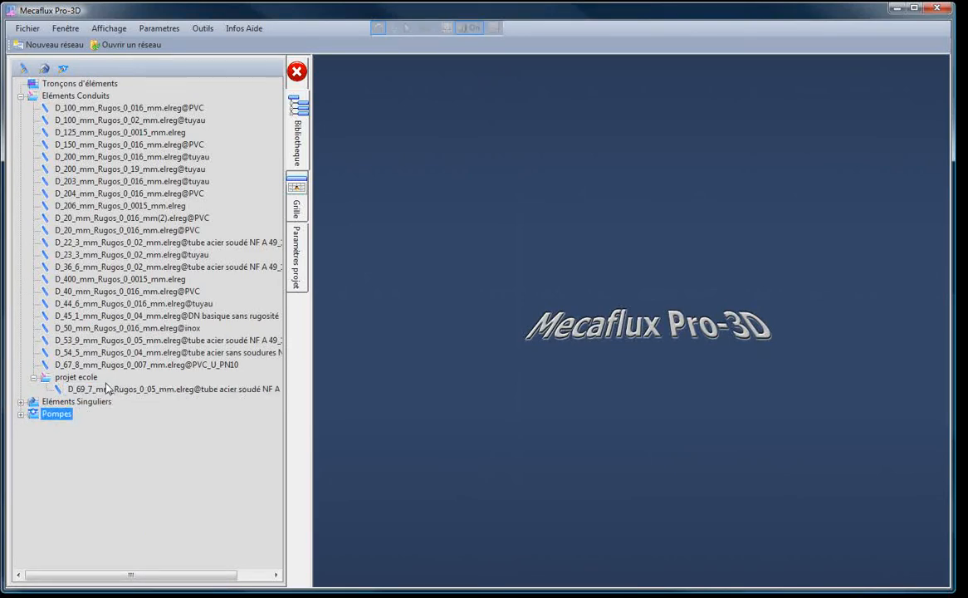